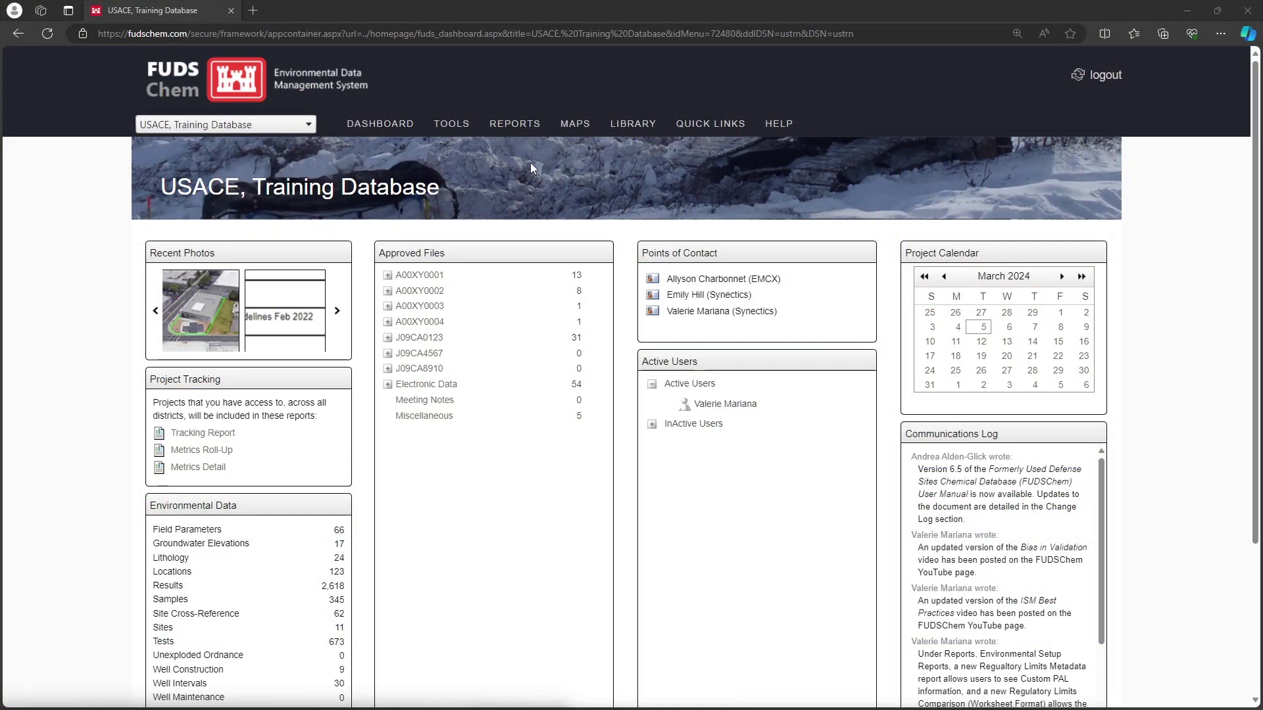
# Step: Open the Analysis Methods, Matrix, Sample Preparation report from the Environmental Setup Reports menu
pyautogui.moveTo(516, 131)
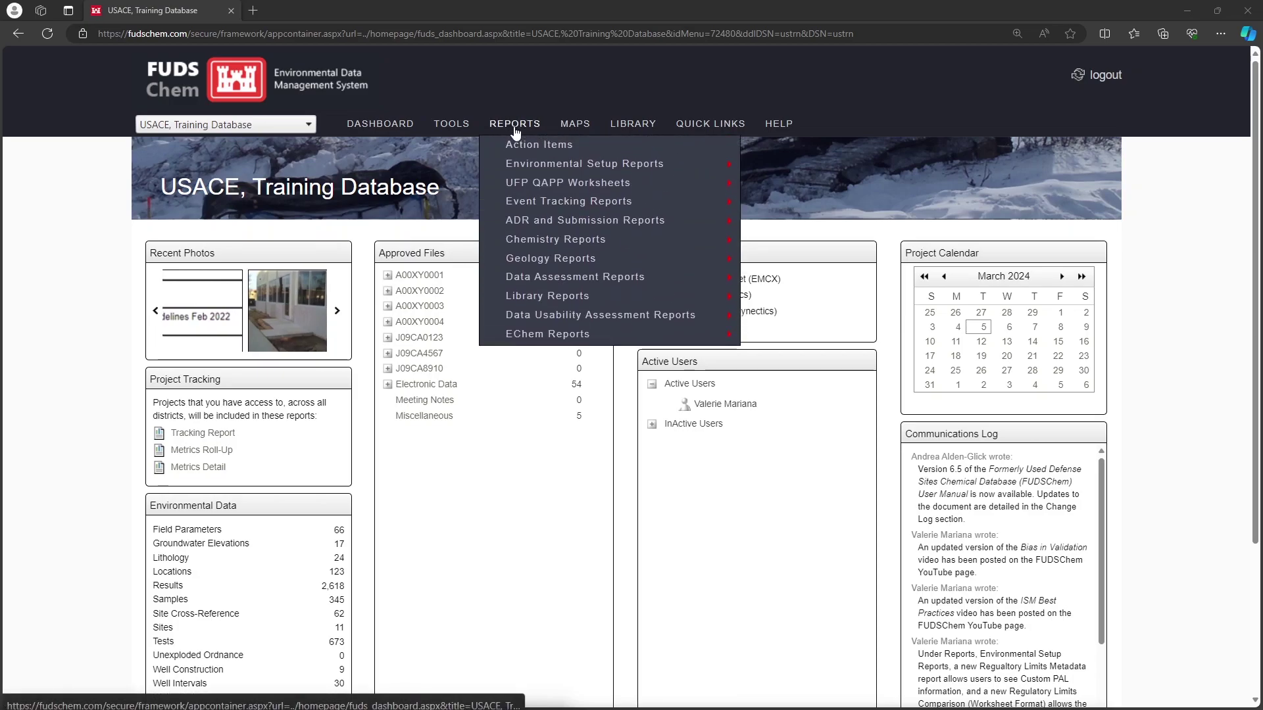
pyautogui.moveTo(644, 166)
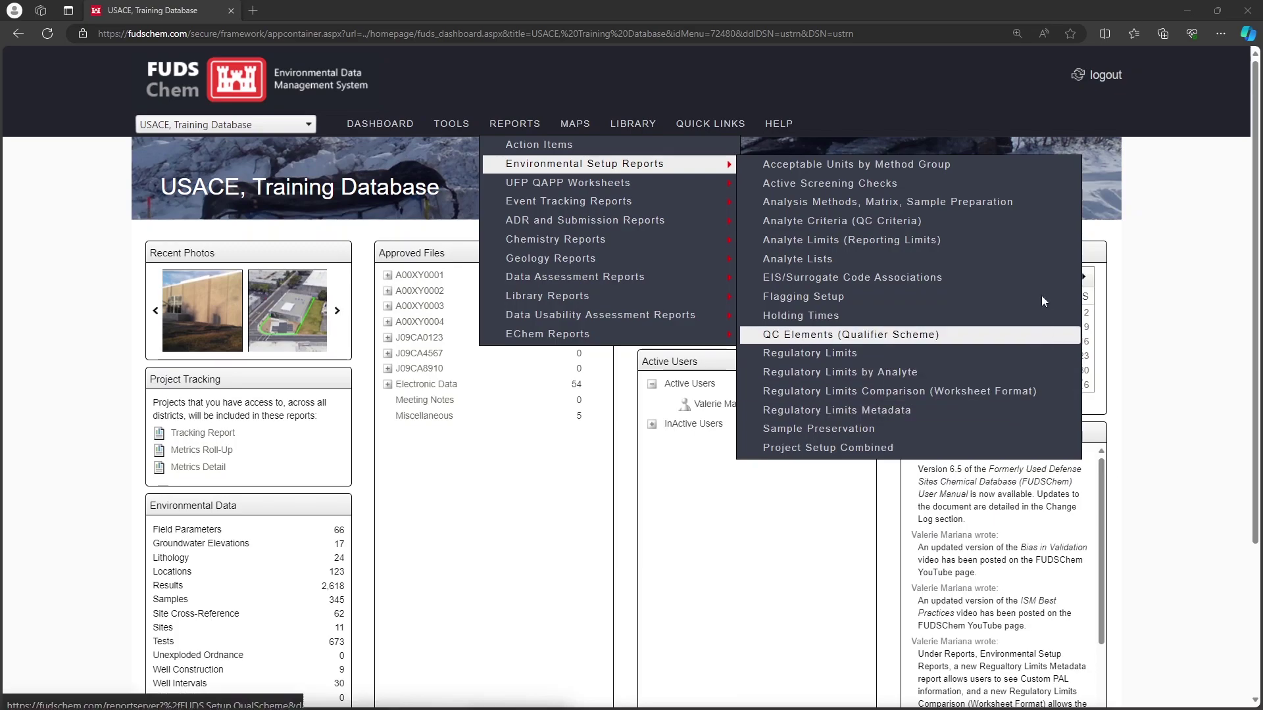
pyautogui.click(1038, 209)
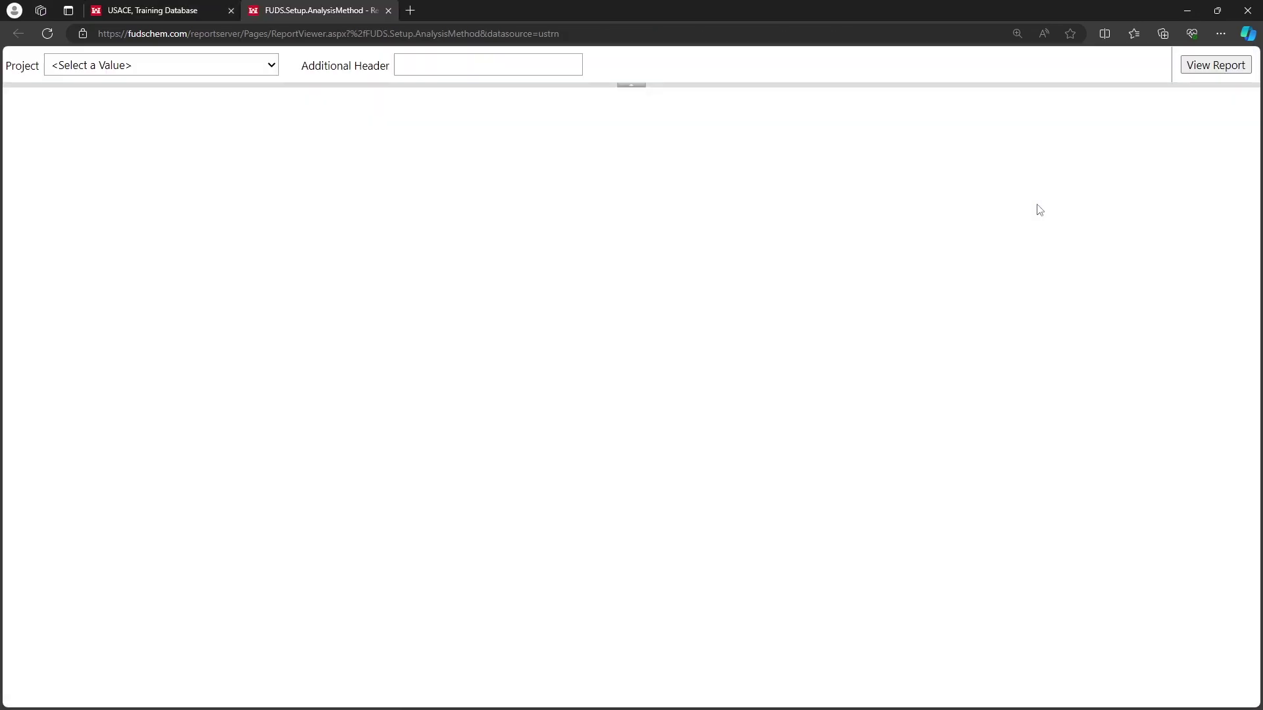
# Step: Generate the Analysis Methods report for J09CA0123-01, Camp Richards, LTM at 150% zoom
pyautogui.click(165, 65)
pyautogui.click(222, 162)
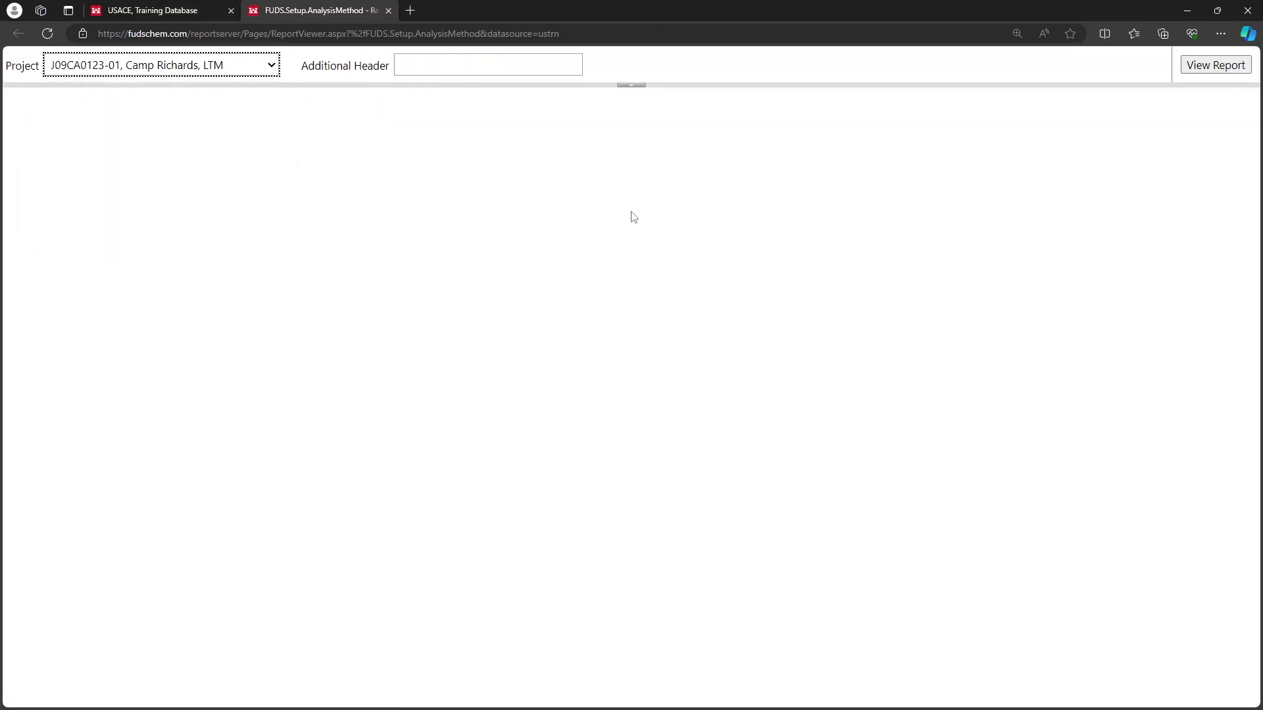
pyautogui.click(1196, 64)
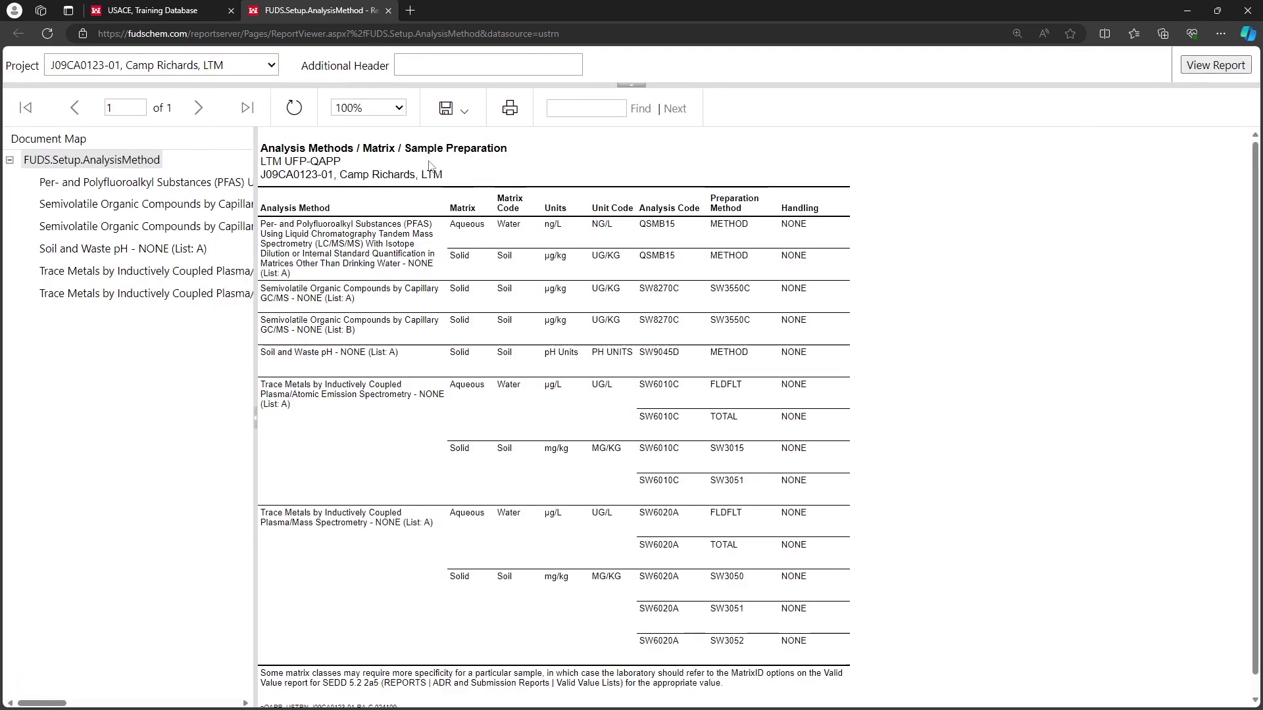
pyautogui.click(377, 107)
pyautogui.click(349, 187)
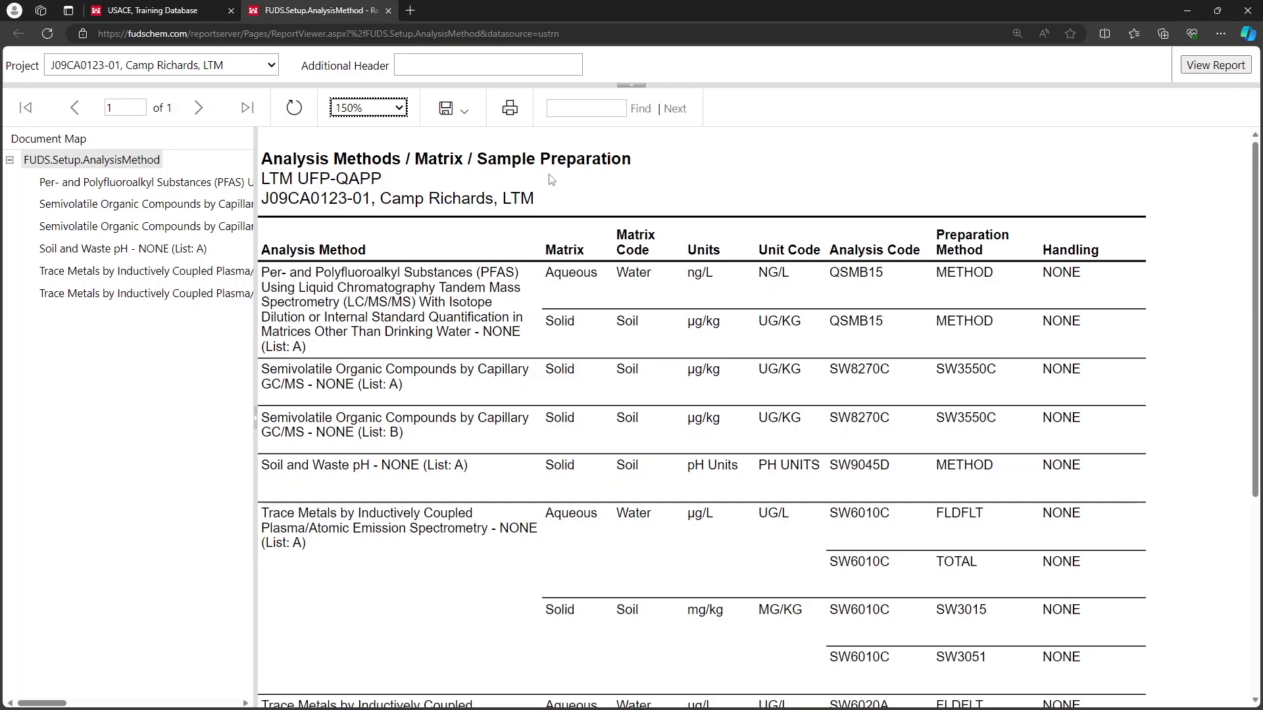
# Step: Check the report's export formats without exporting, then close the report
pyautogui.click(464, 123)
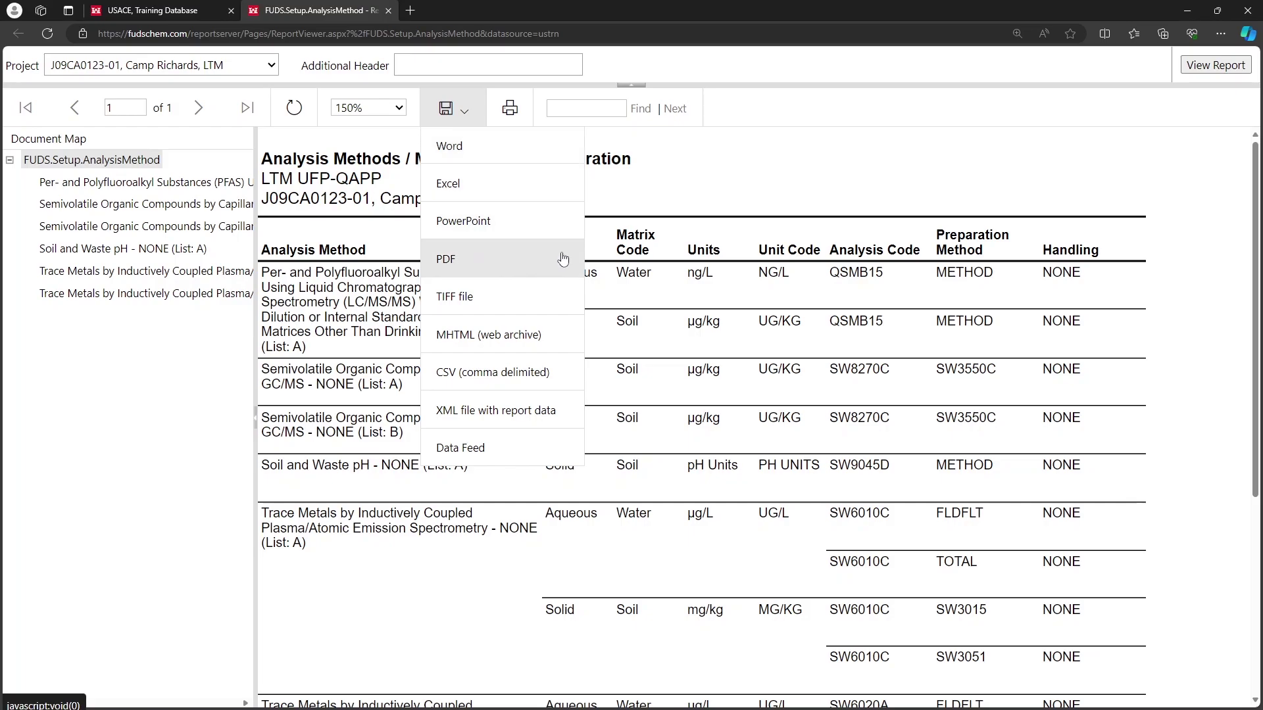
pyautogui.click(679, 238)
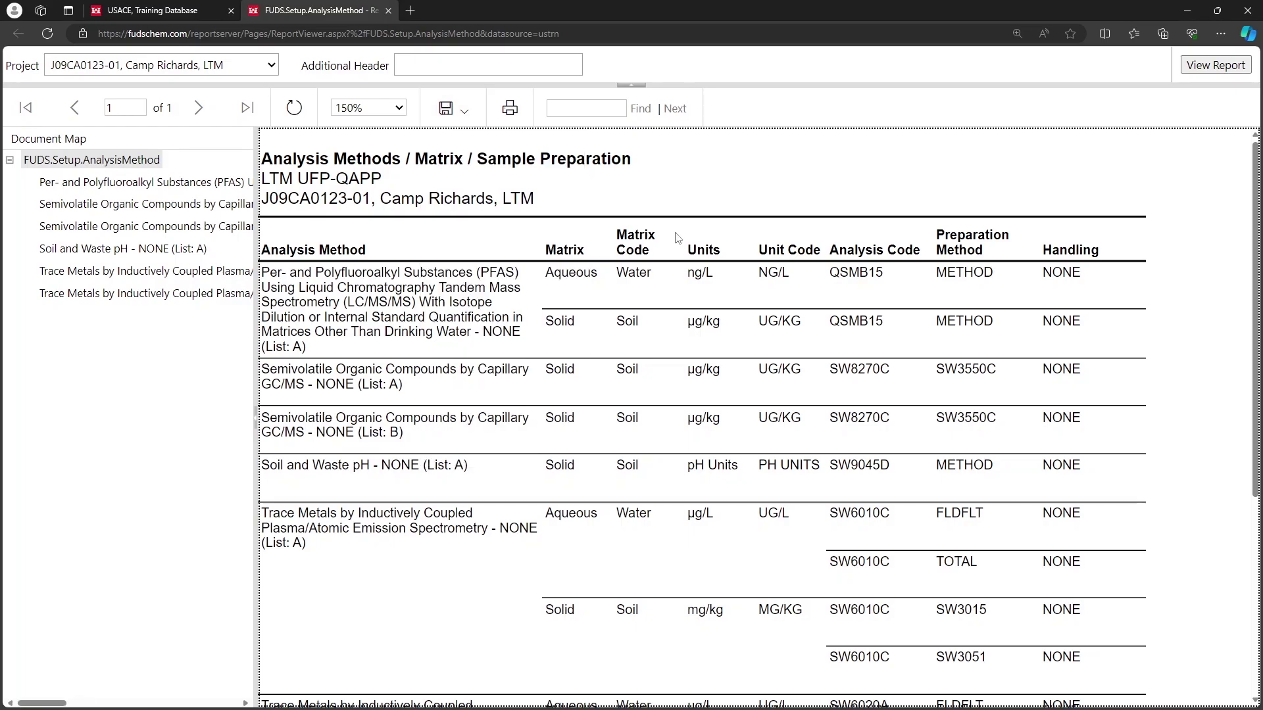
pyautogui.click(389, 10)
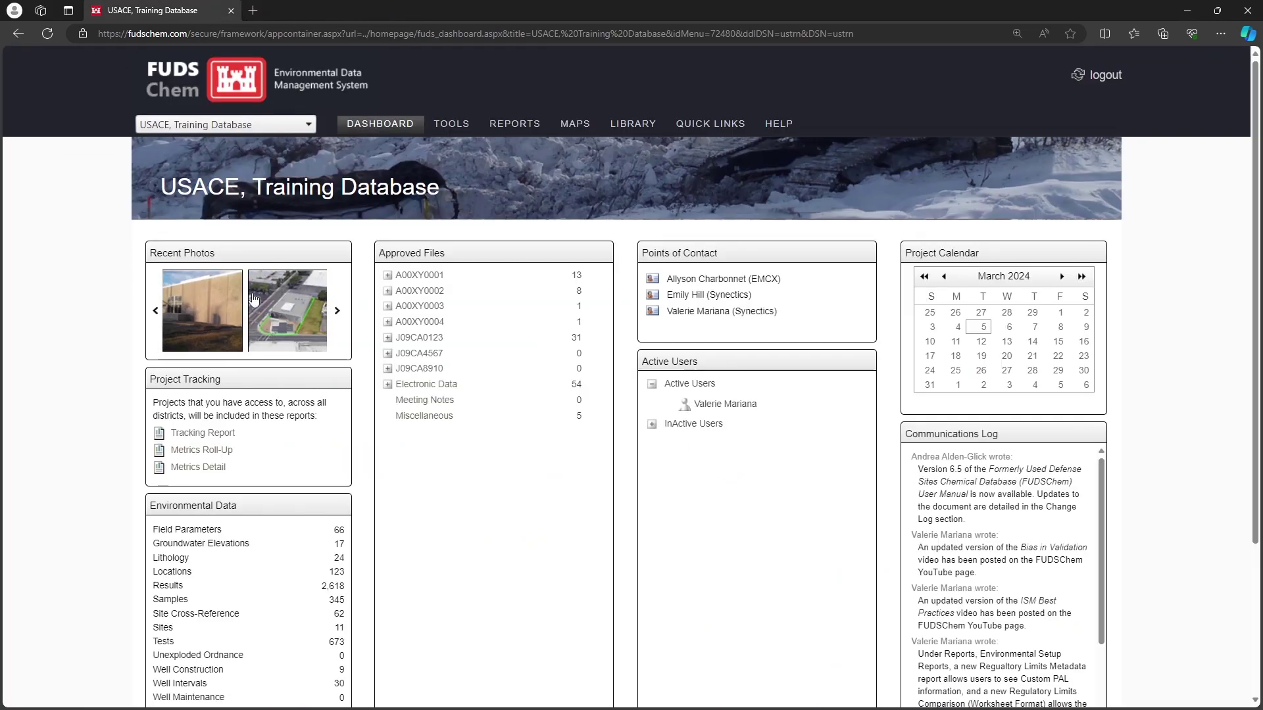
# Step: Open Analyte Criteria (QC Criteria) and generate it for Camp Richards LTM with all methods kept
pyautogui.moveTo(511, 126)
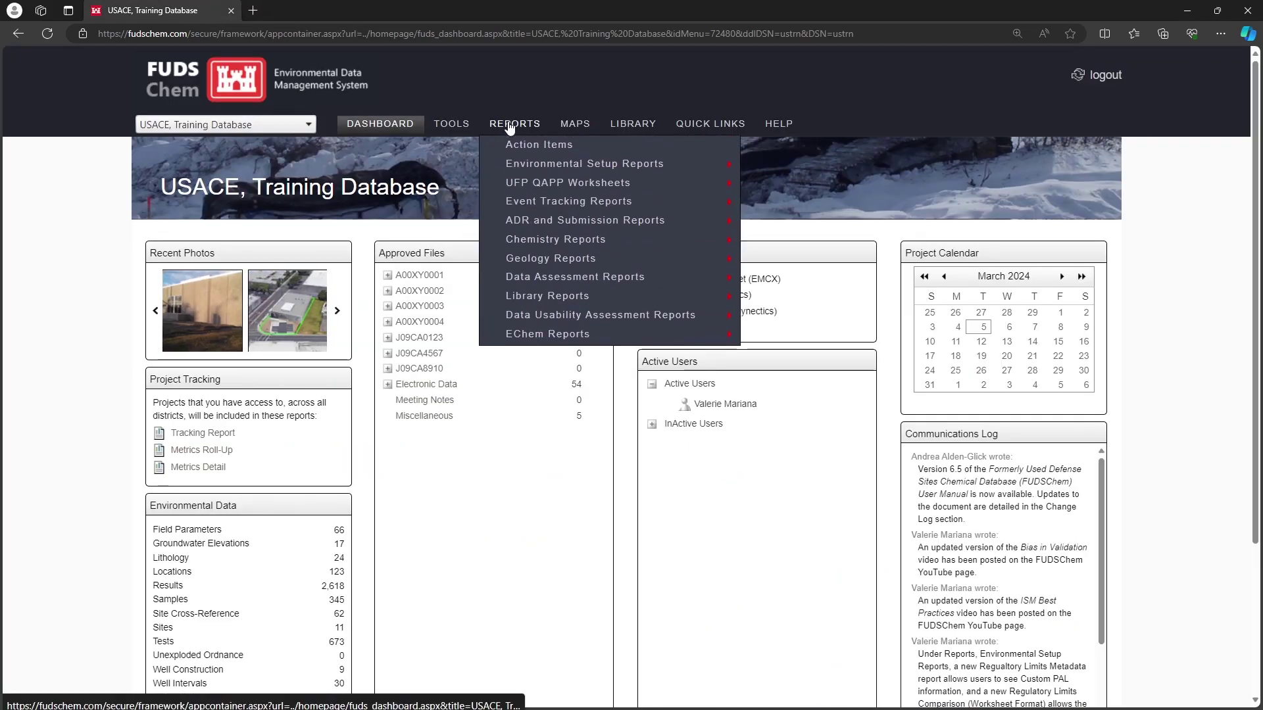
pyautogui.moveTo(632, 164)
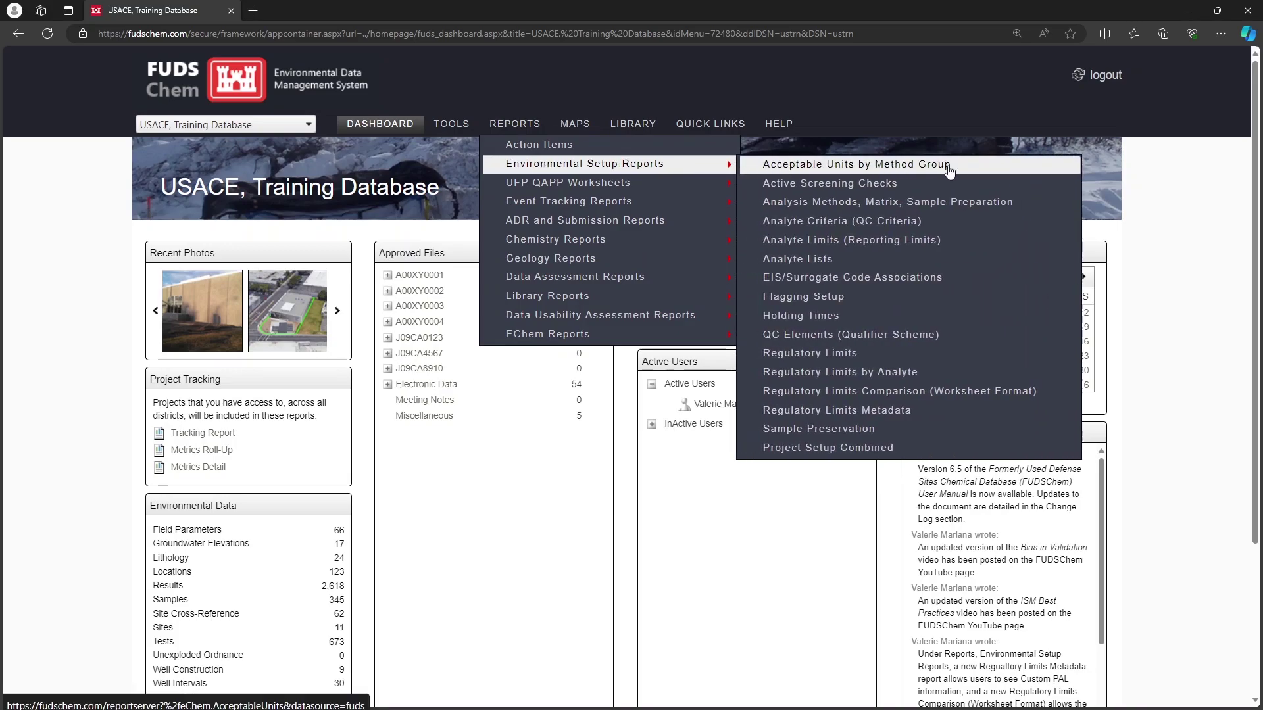
pyautogui.click(1001, 226)
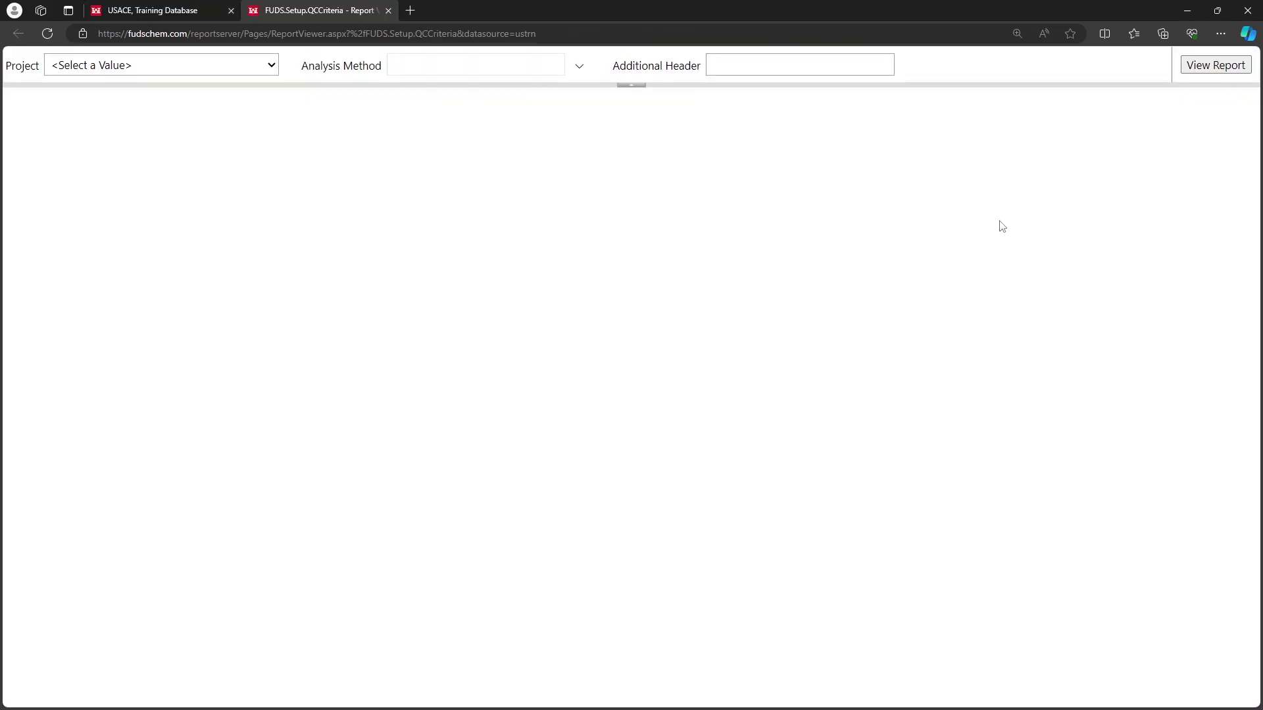
pyautogui.click(216, 65)
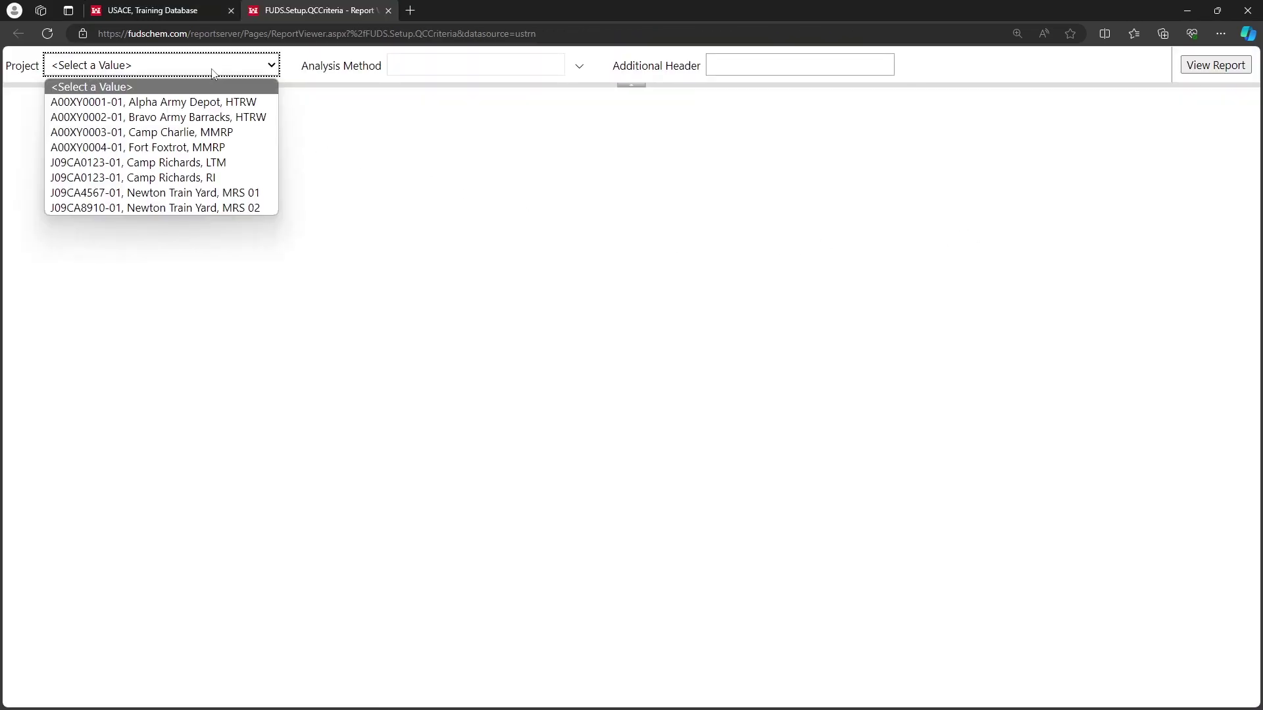
pyautogui.click(224, 161)
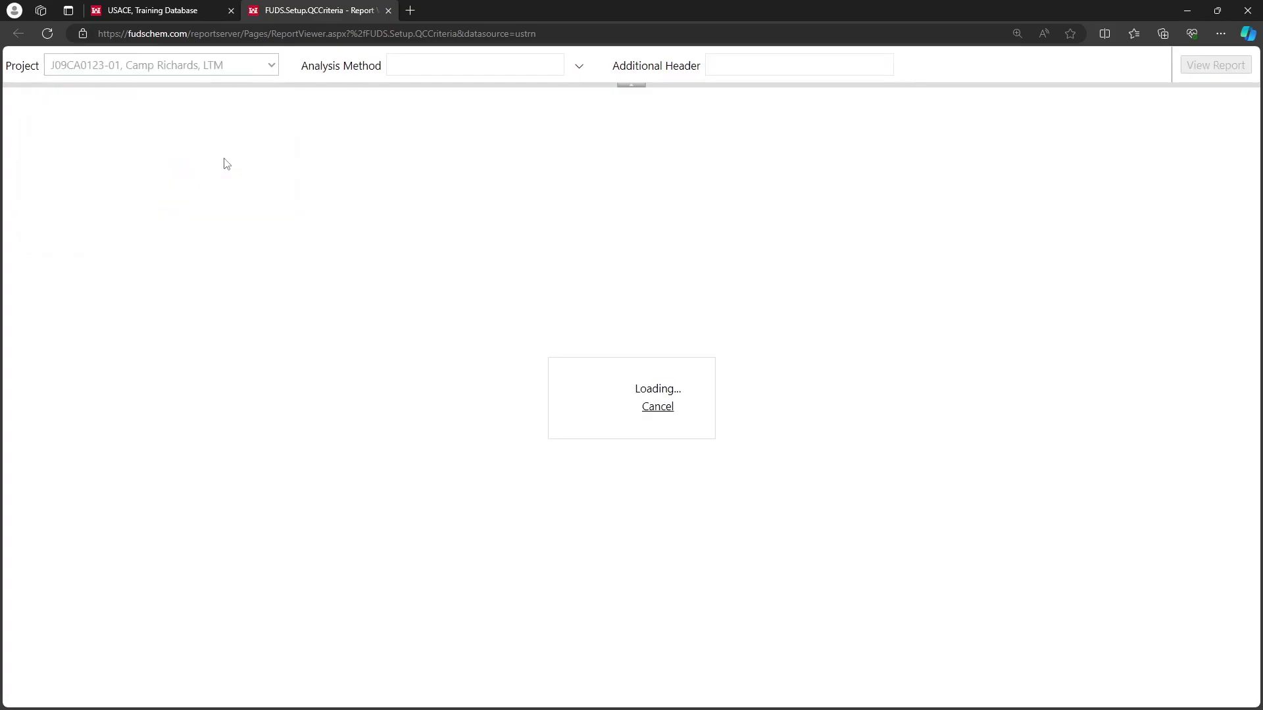
pyautogui.click(579, 66)
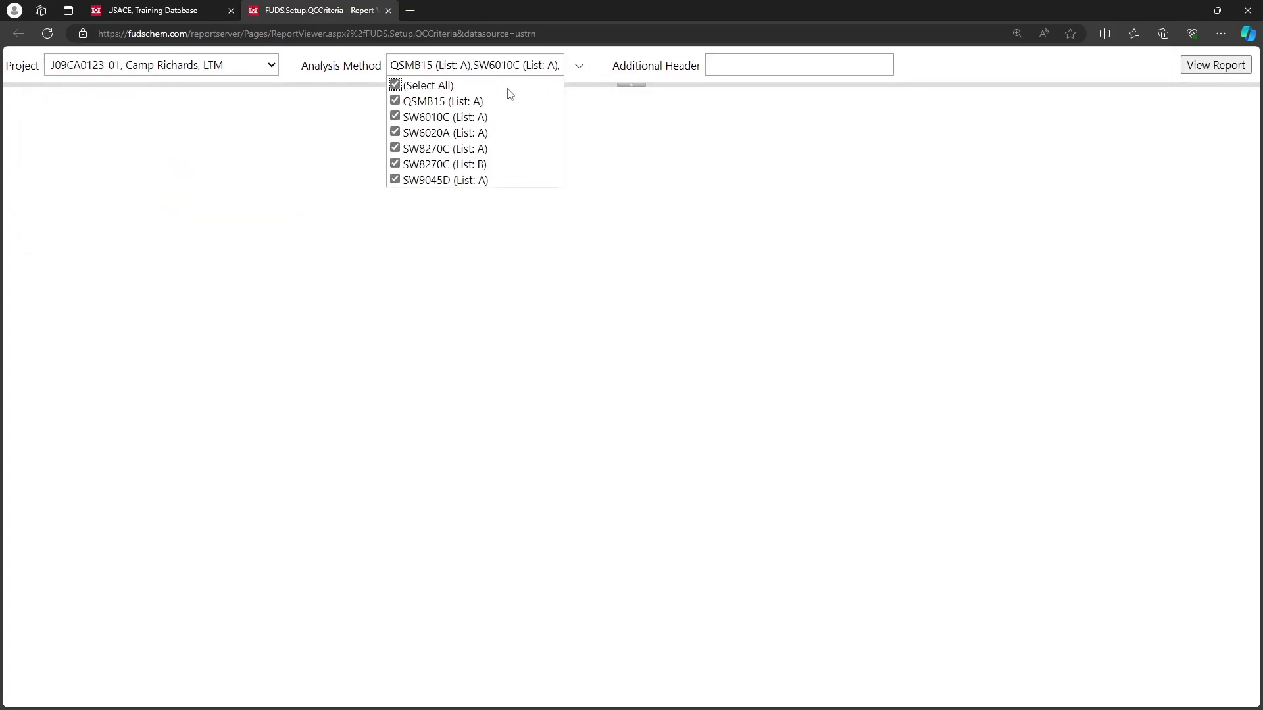
pyautogui.click(594, 76)
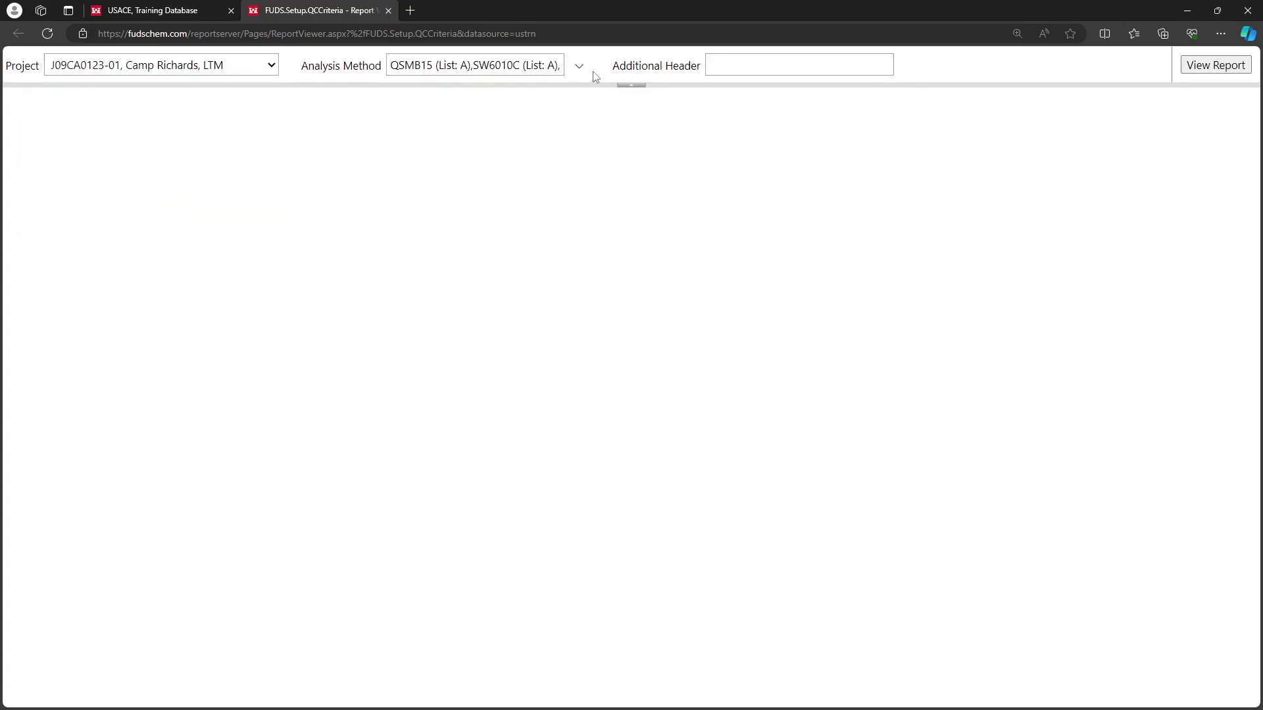
pyautogui.click(1207, 69)
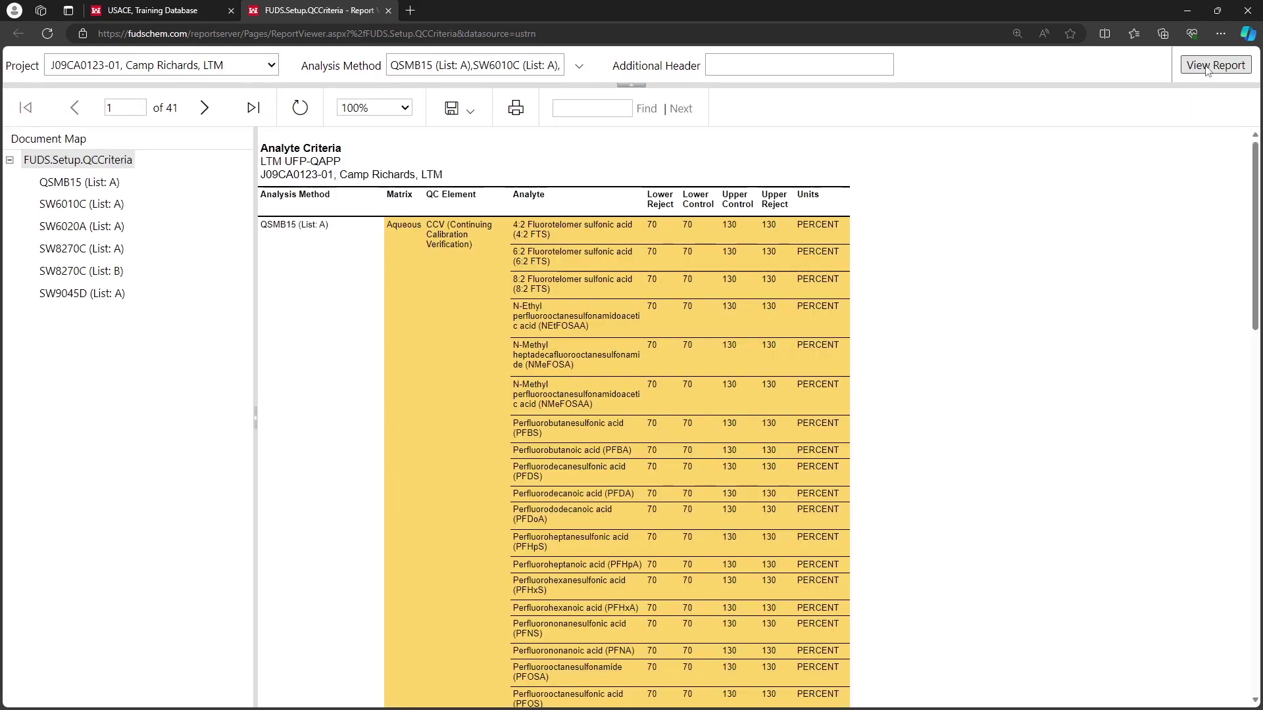
# Step: Zoom the QC Criteria report to 150% and scroll through it
pyautogui.click(373, 108)
pyautogui.click(352, 175)
pyautogui.scroll(-15, 1021, 234)
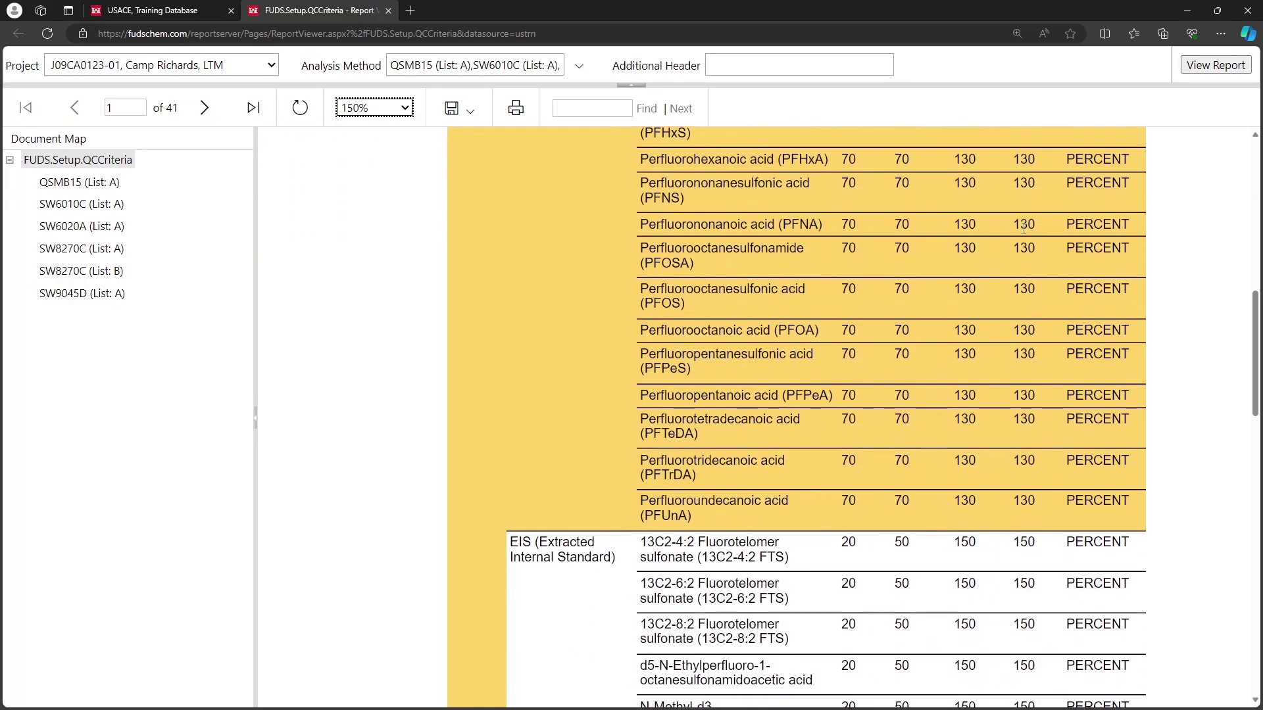
pyautogui.scroll(-8, 1021, 234)
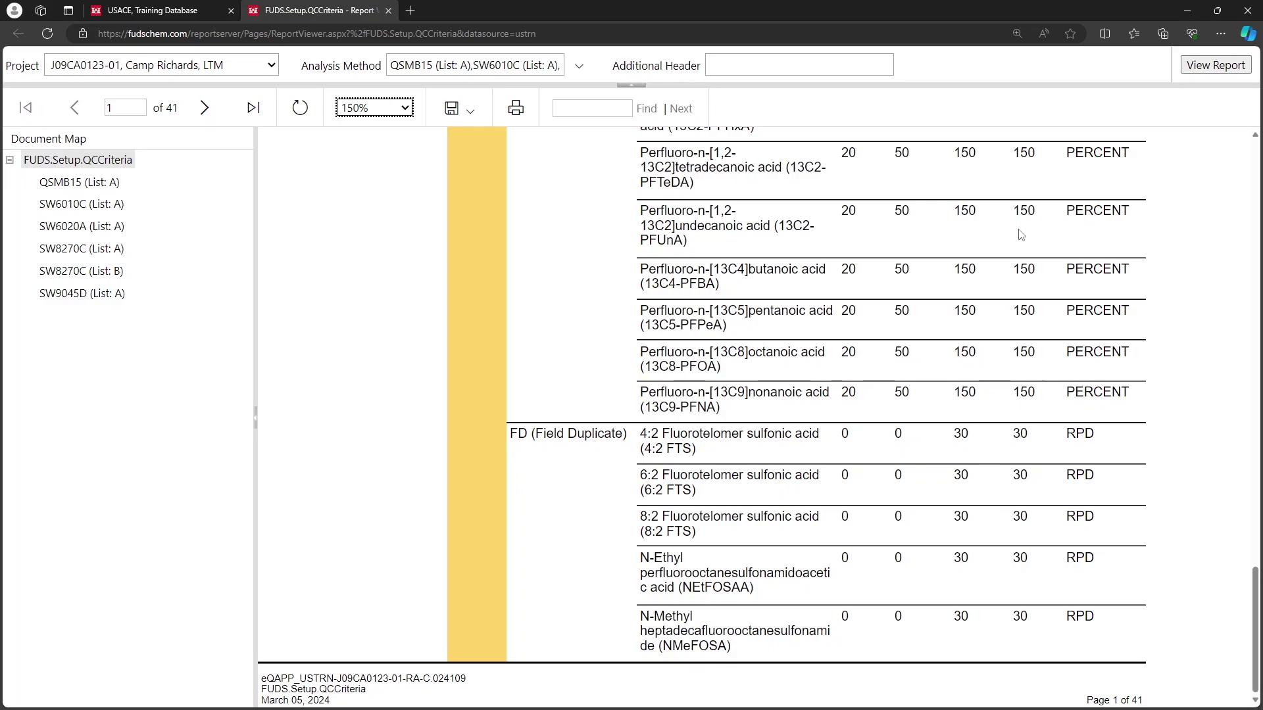
pyautogui.scroll(5, 1022, 235)
pyautogui.scroll(10, 1021, 235)
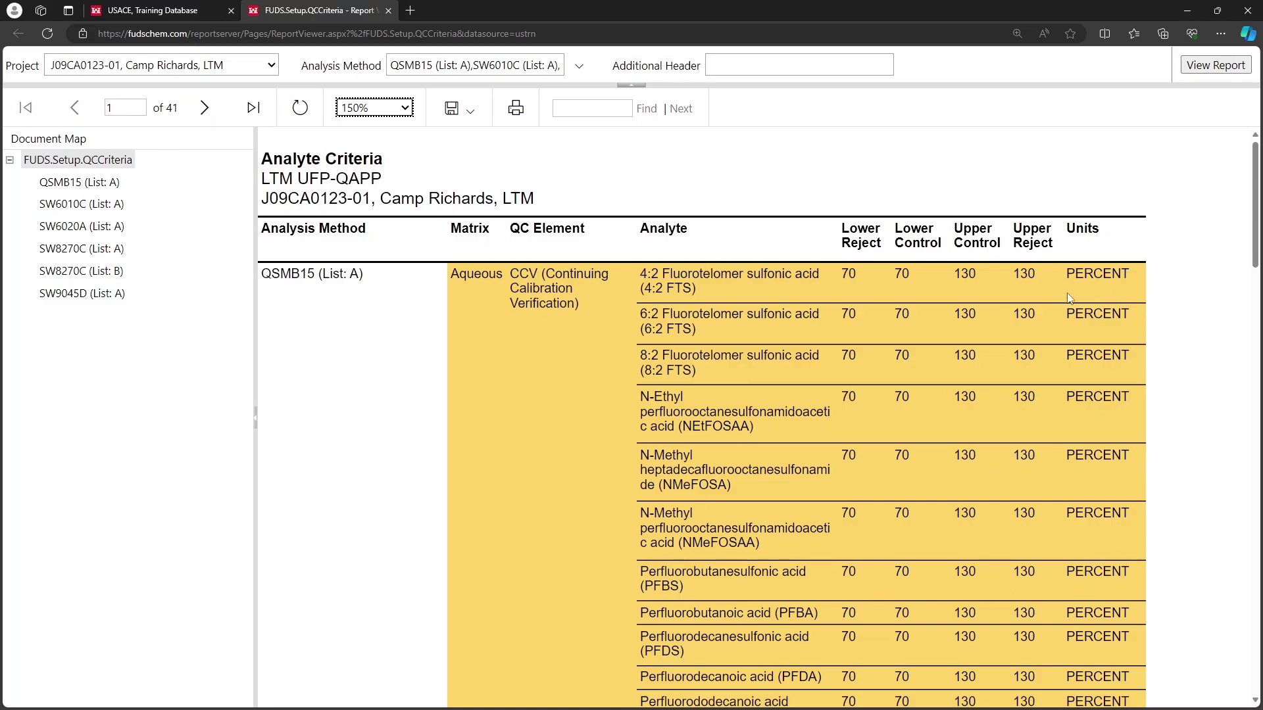
pyautogui.moveTo(849, 278)
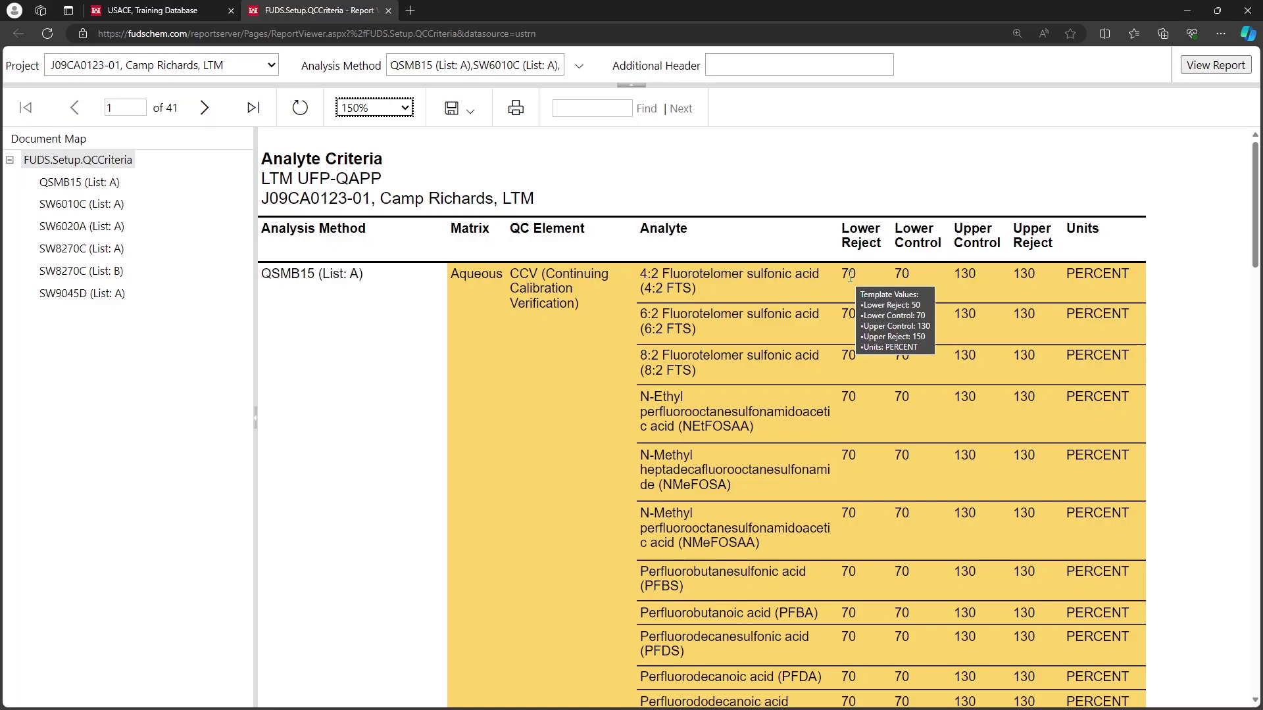
# Step: Close the QC Criteria report and open the Analyte Limits (Reporting Limits) report
pyautogui.click(388, 11)
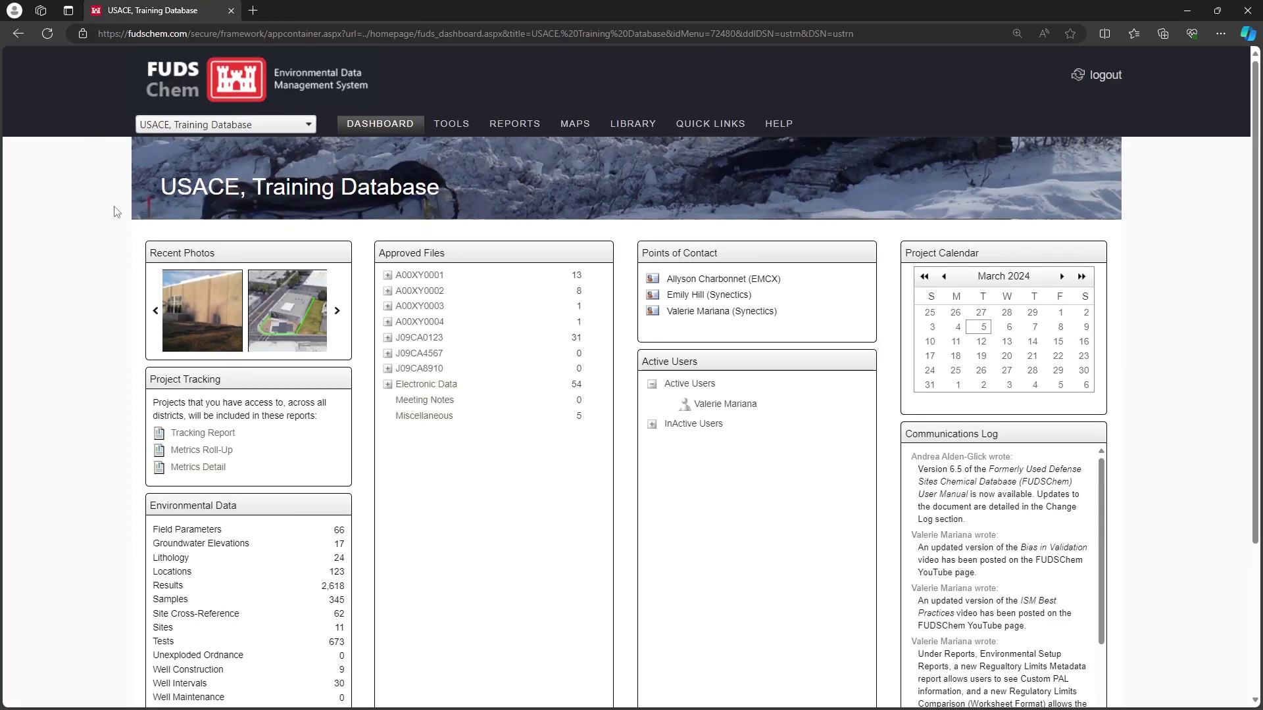
pyautogui.click(534, 131)
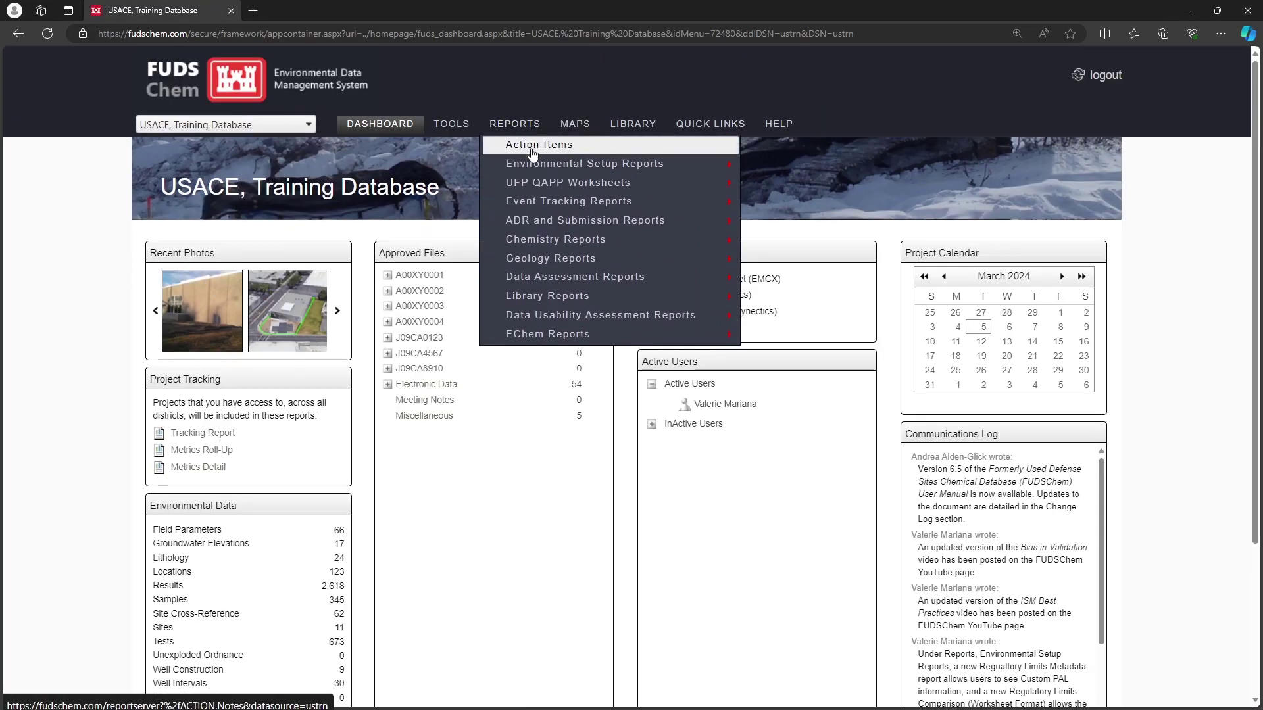
pyautogui.moveTo(658, 164)
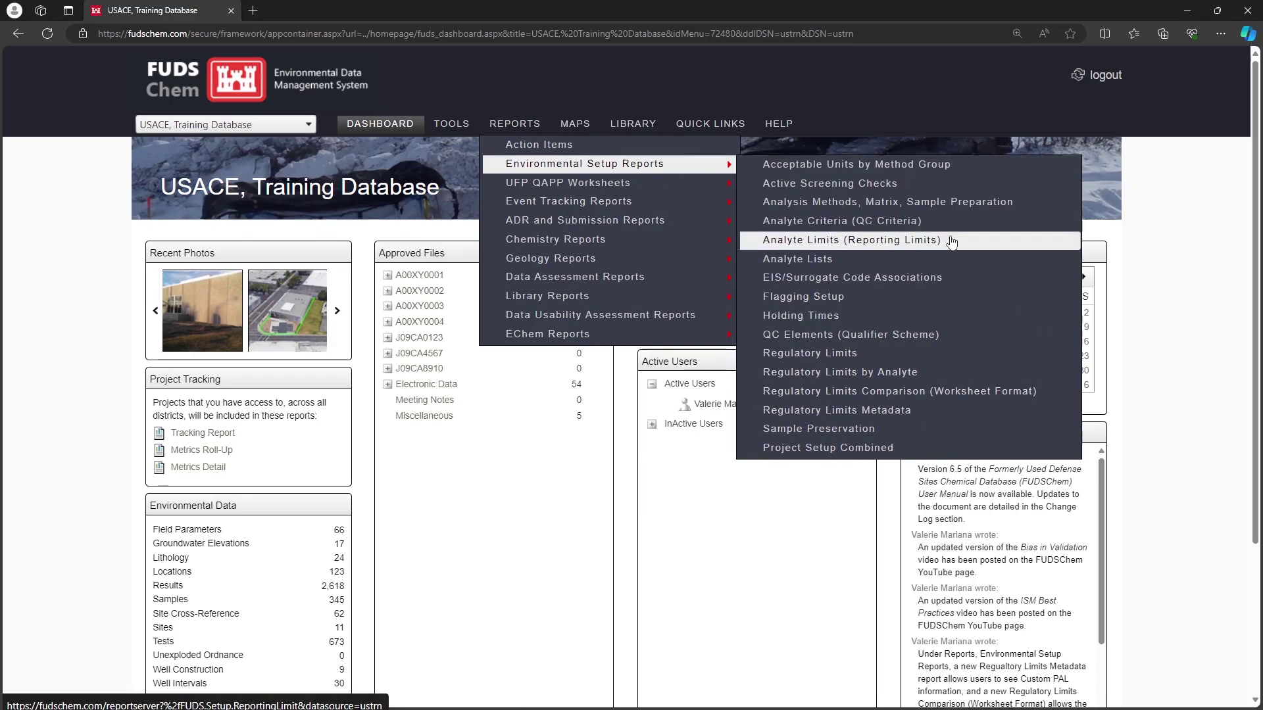
pyautogui.click(1011, 246)
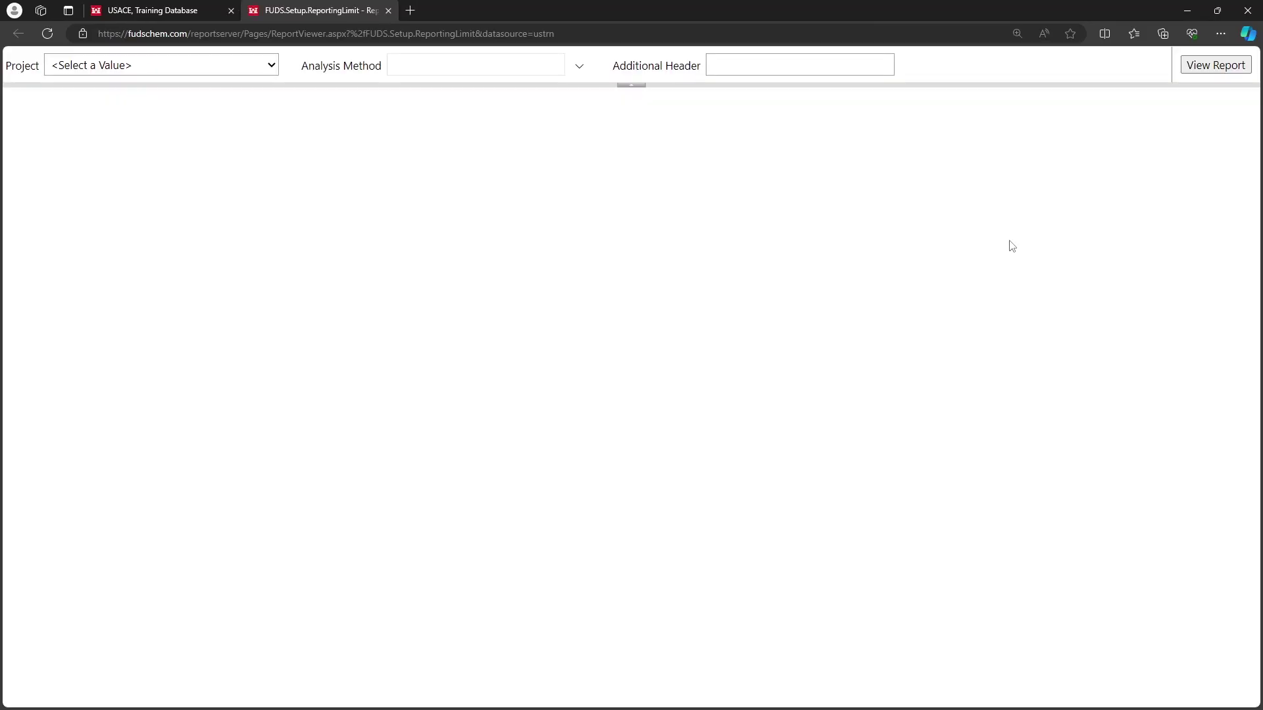
# Step: Generate the Analyte Limits report for Camp Richards LTM with all analysis methods kept
pyautogui.click(224, 66)
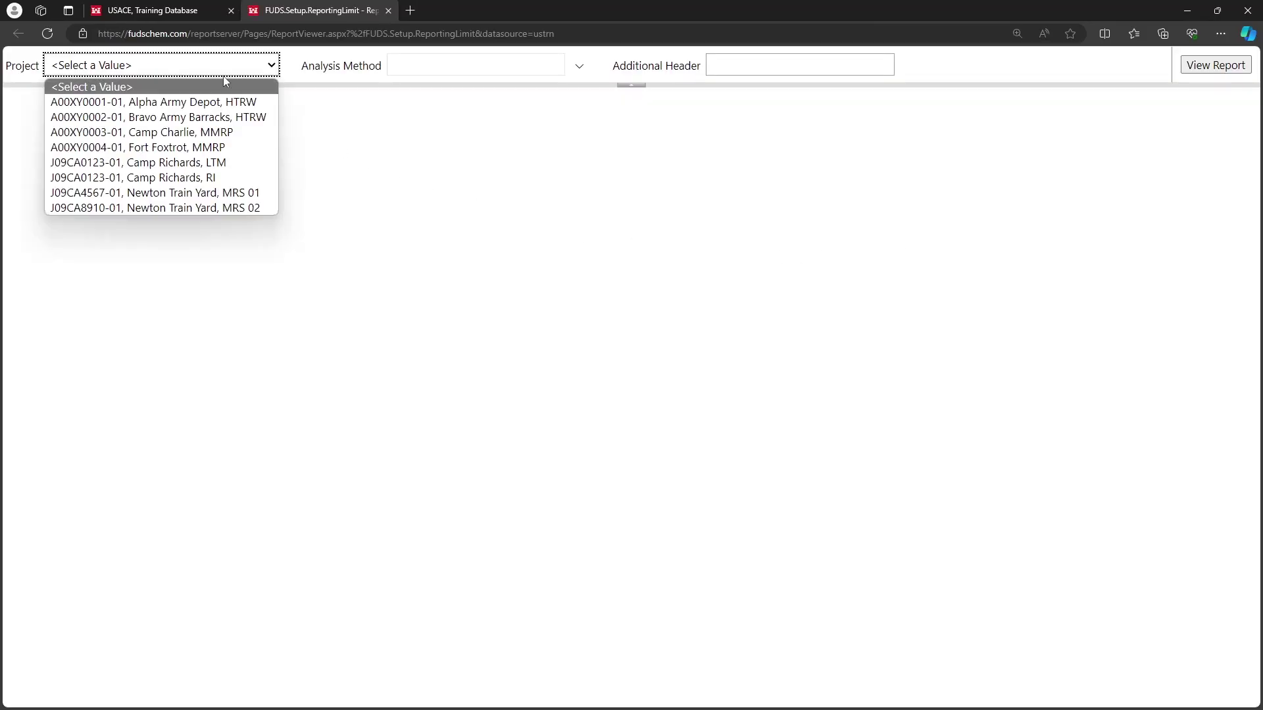
pyautogui.click(231, 162)
pyautogui.click(580, 67)
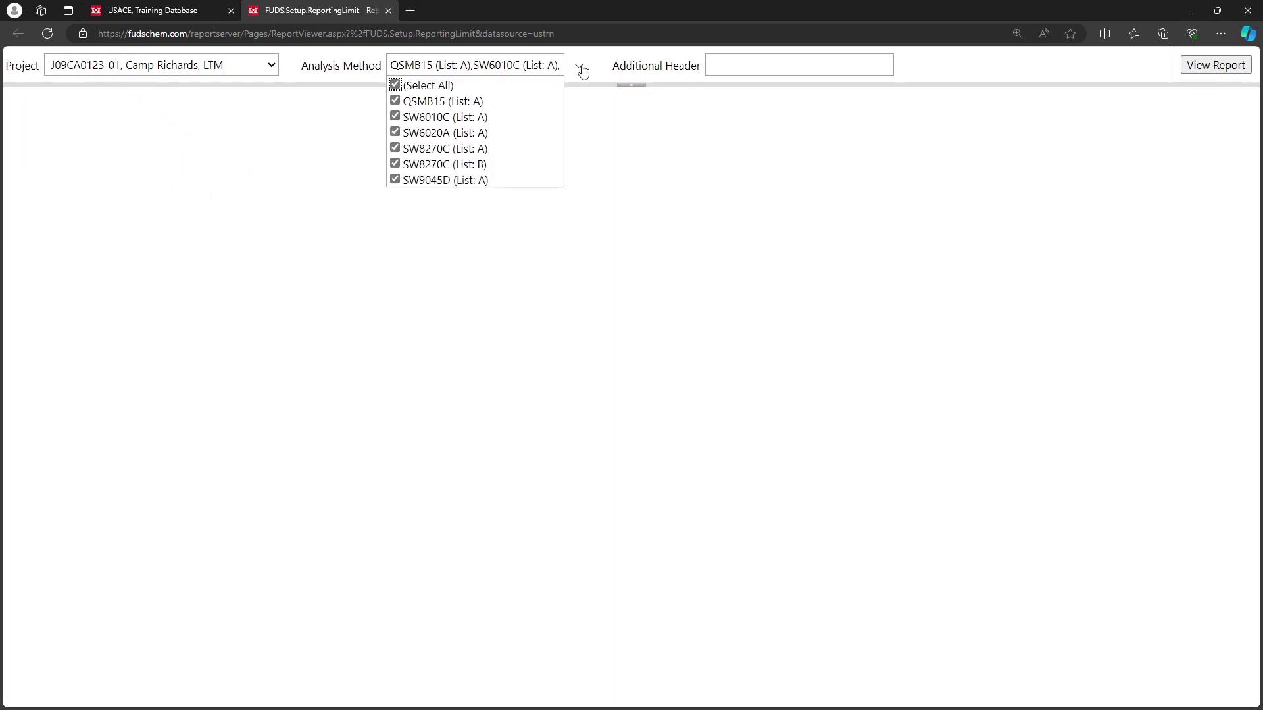
pyautogui.click(604, 70)
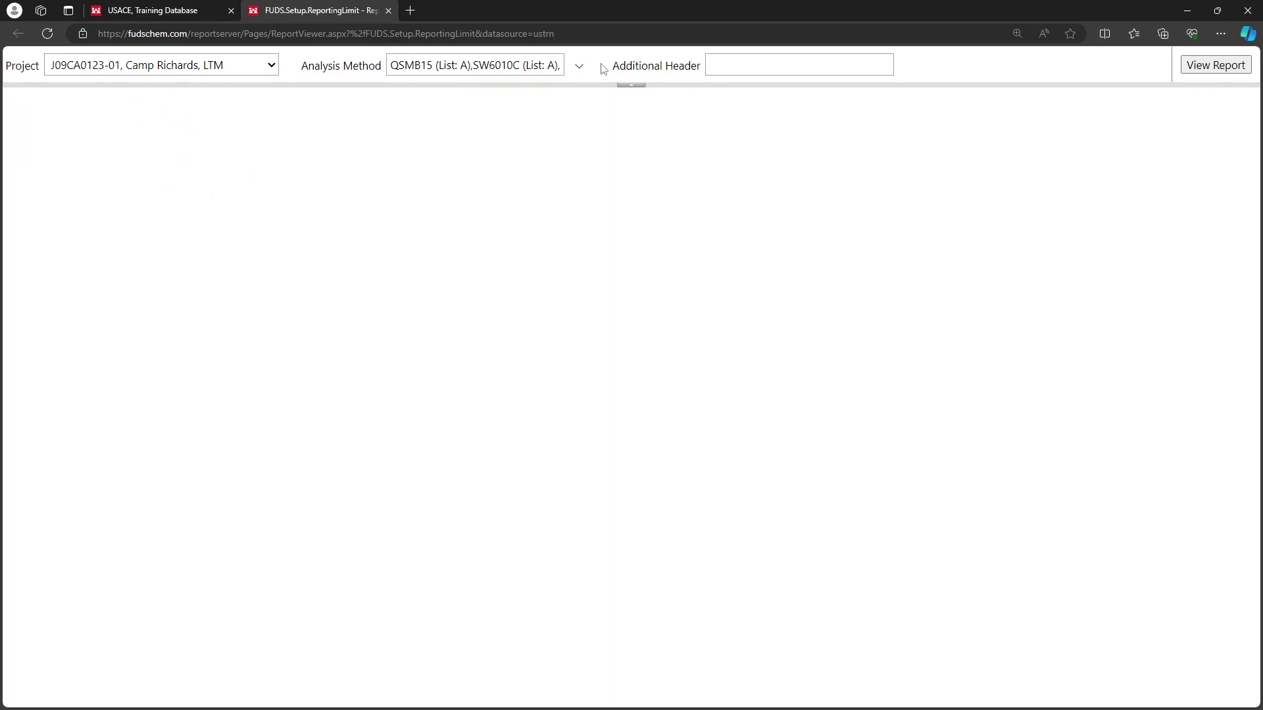
pyautogui.click(1194, 72)
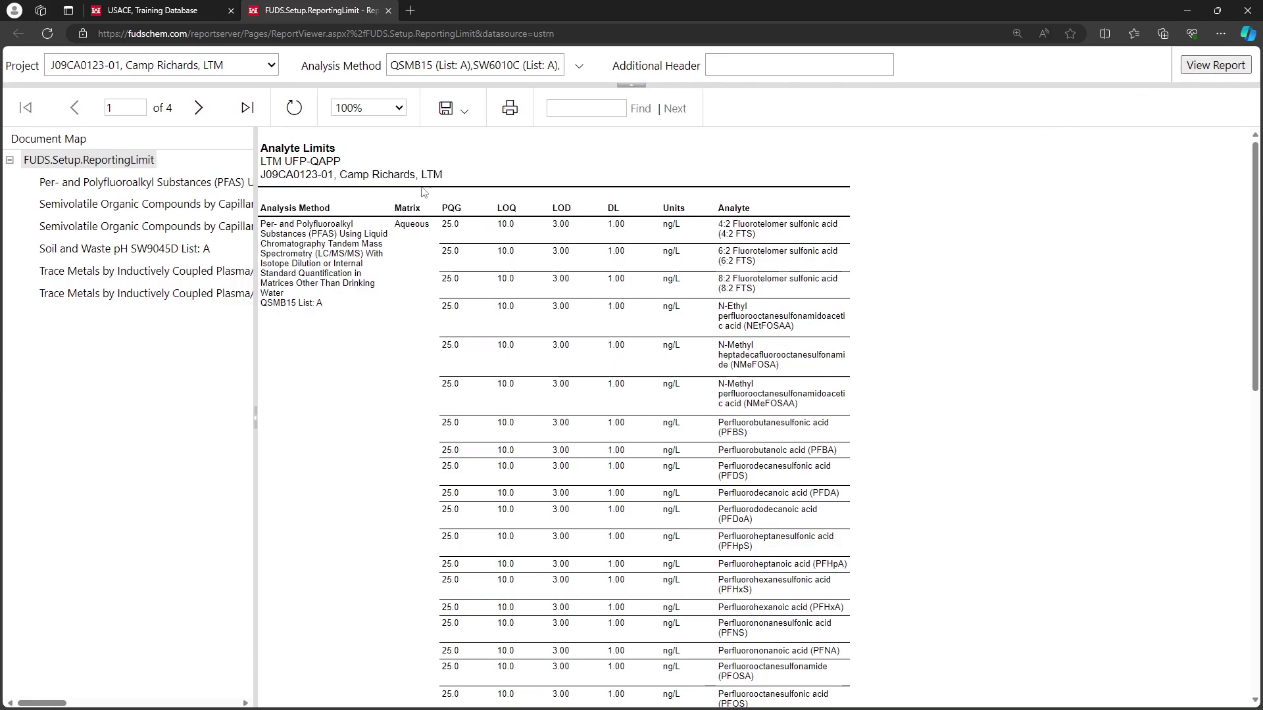
# Step: Zoom the Analyte Limits report to 150% and scroll through its pages
pyautogui.click(369, 110)
pyautogui.click(349, 188)
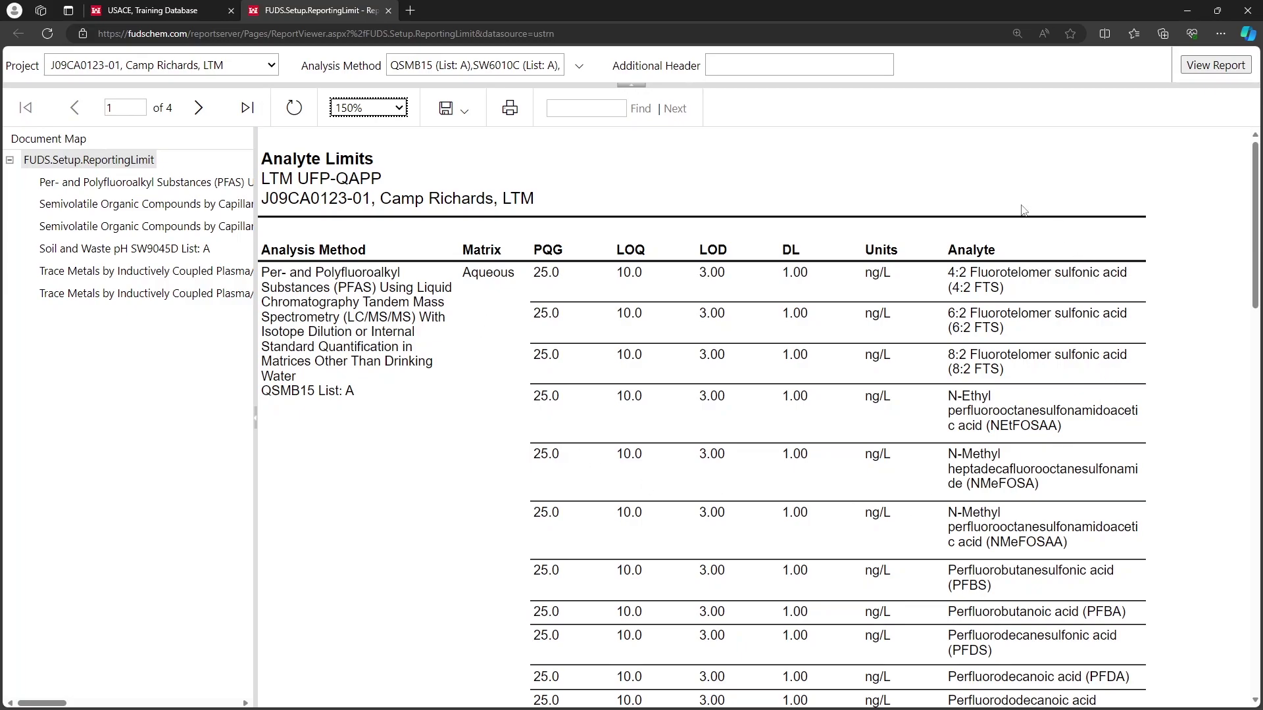
pyautogui.scroll(-15, 947, 192)
pyautogui.scroll(-7, 947, 191)
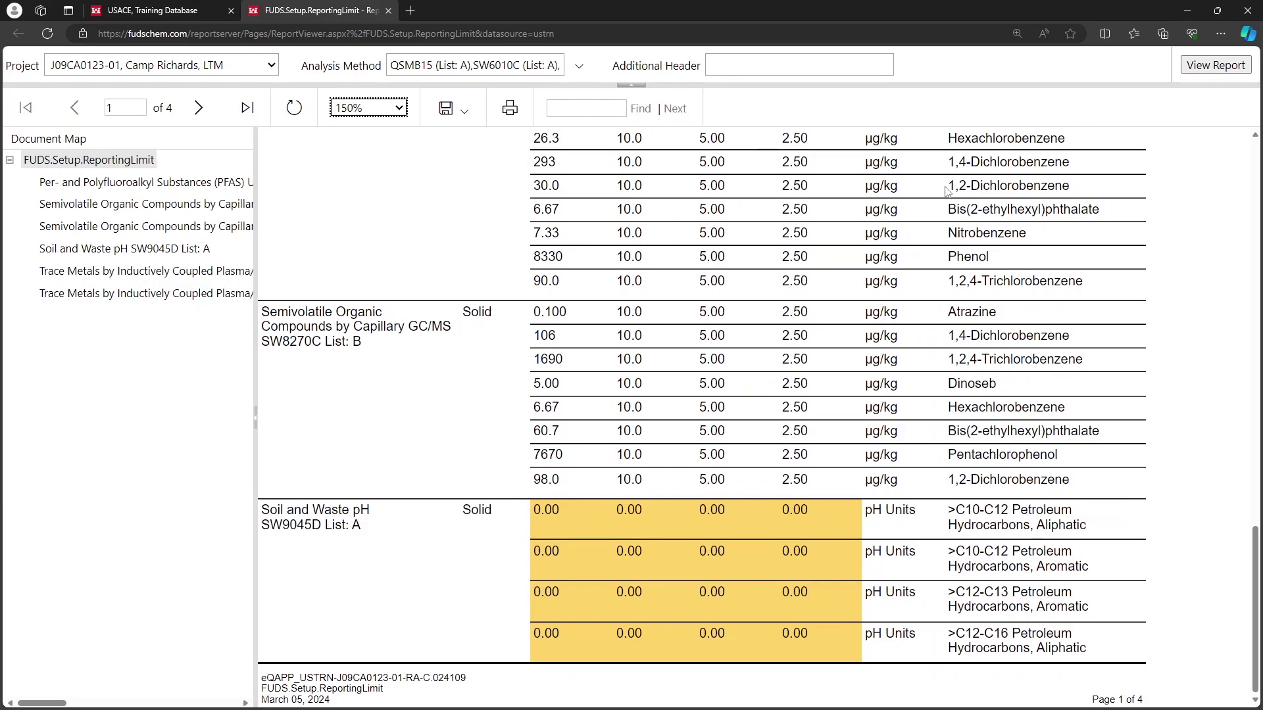
pyautogui.scroll(15, 946, 191)
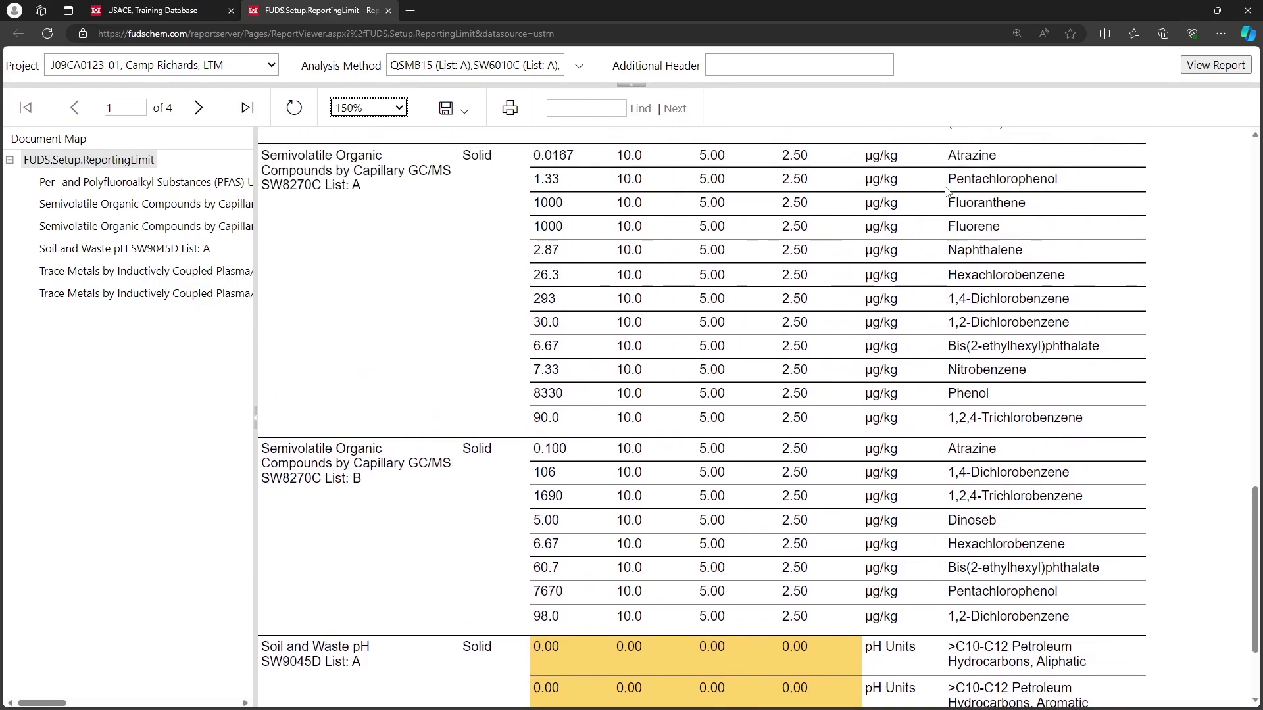
pyautogui.scroll(-15, 946, 191)
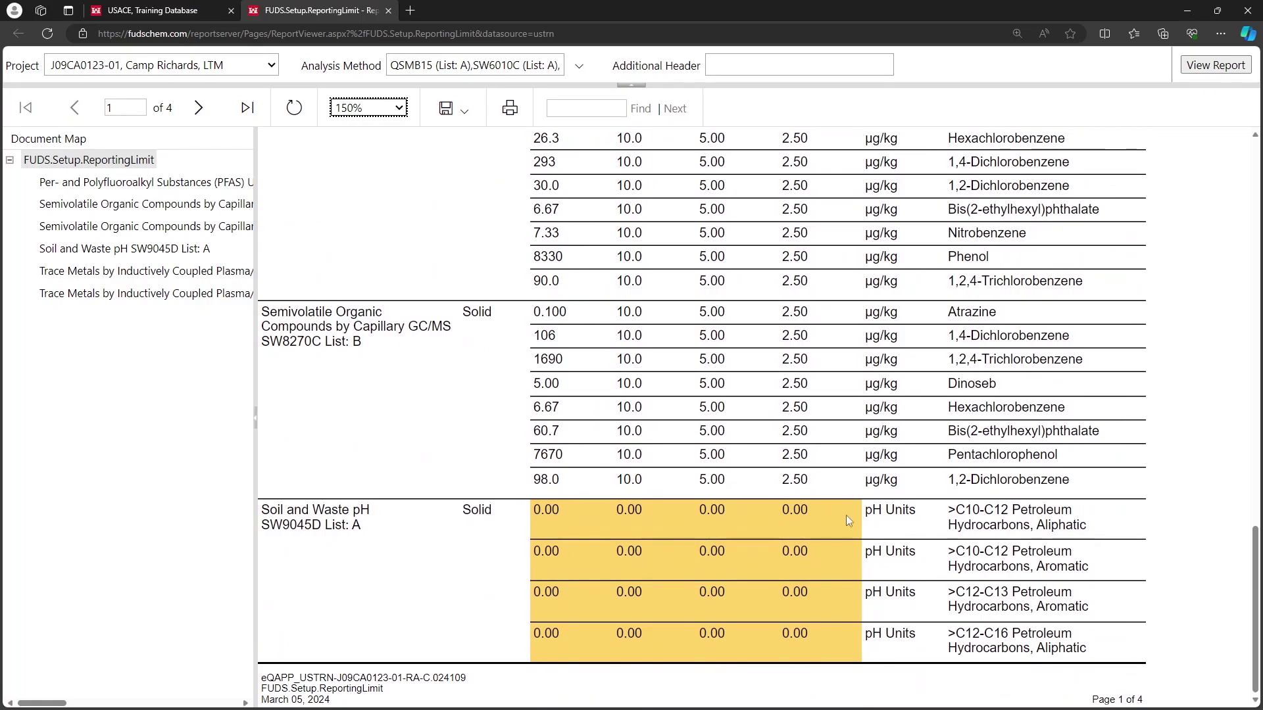
pyautogui.moveTo(851, 519); pyautogui.dragTo(556, 625)
pyautogui.click(641, 659)
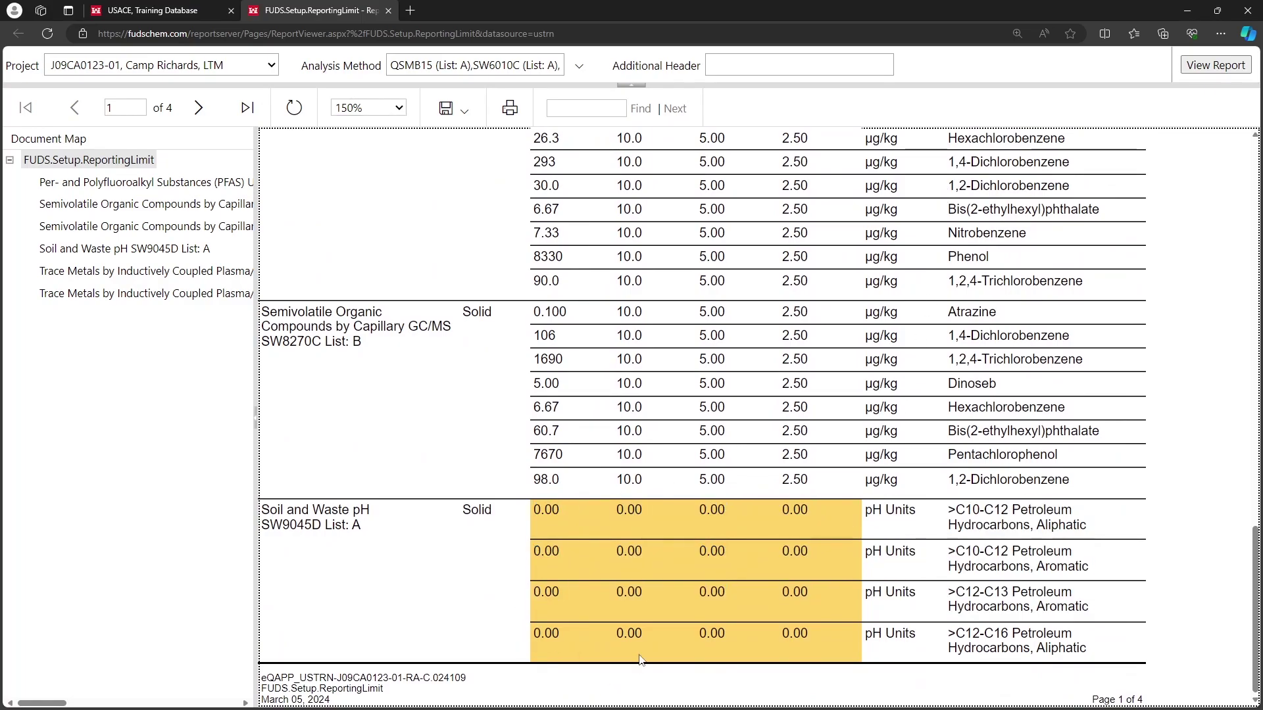
# Step: Close the ReportingLimit report and bring up the Environmental Setup Reports submenu
pyautogui.click(388, 11)
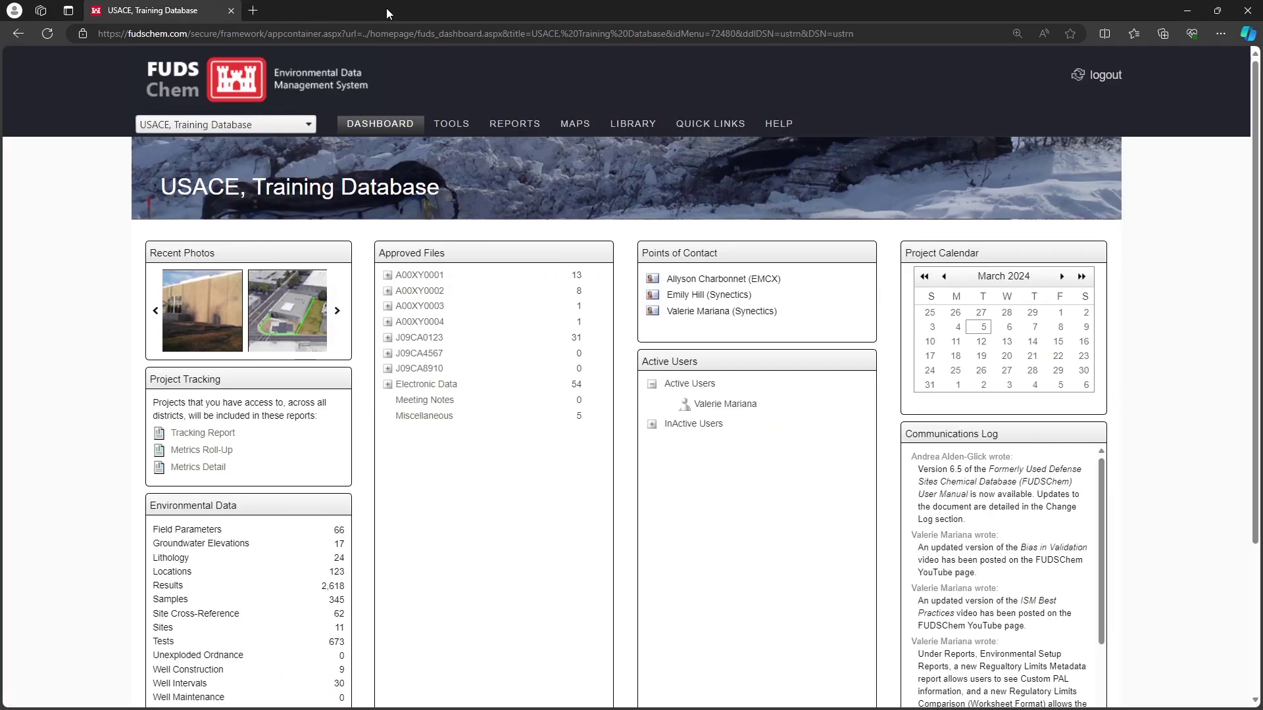
pyautogui.moveTo(523, 126)
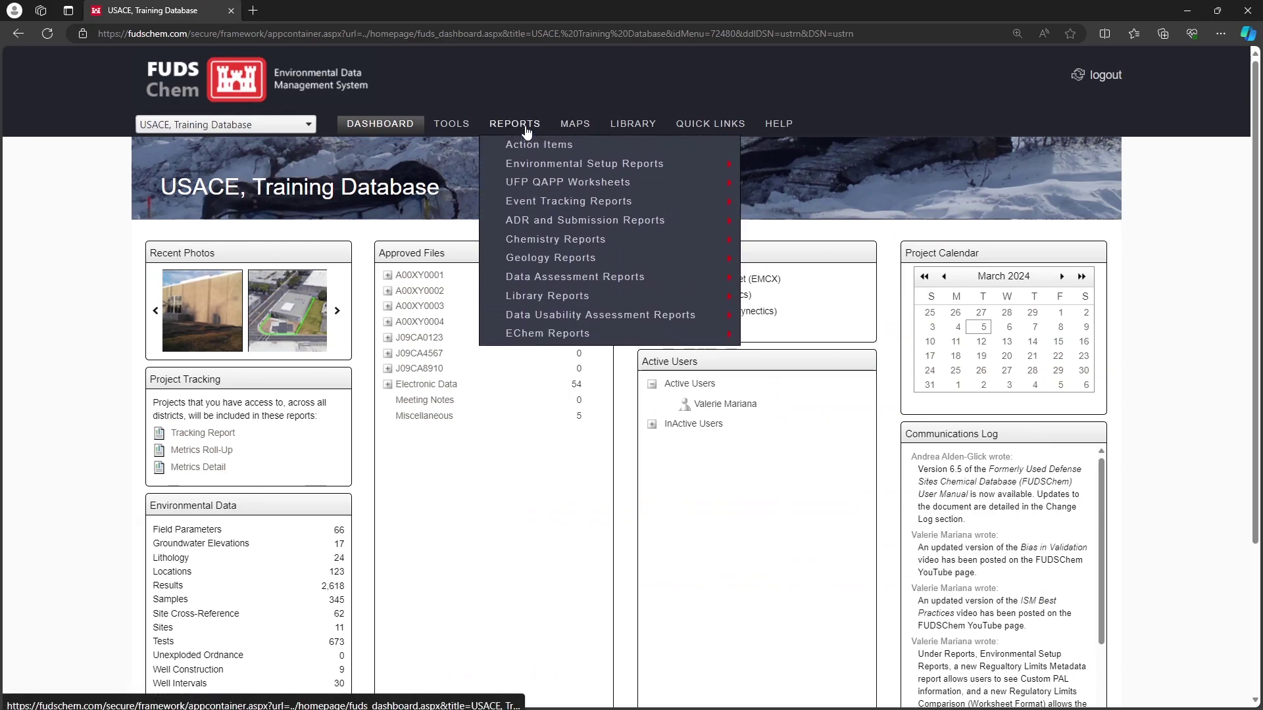
pyautogui.moveTo(624, 172)
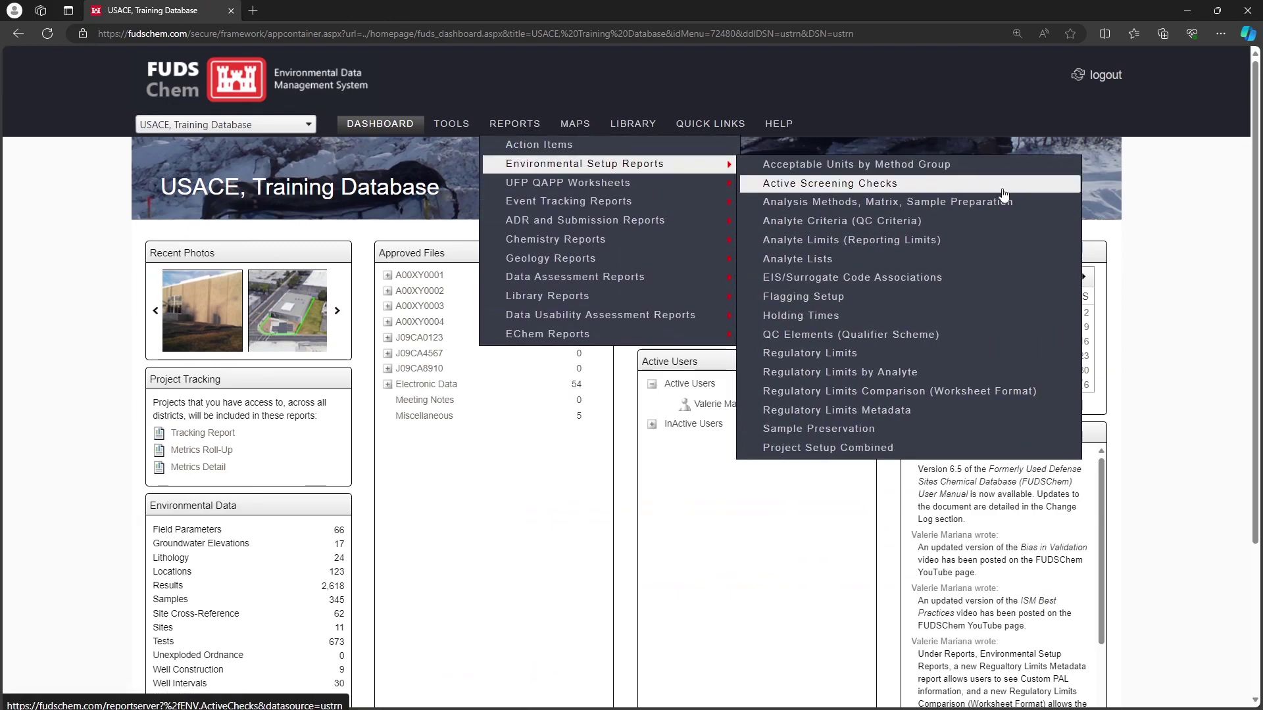
# Step: Generate the Analyte Lists report for Camp Richards LTM with all analysis methods kept
pyautogui.click(1004, 270)
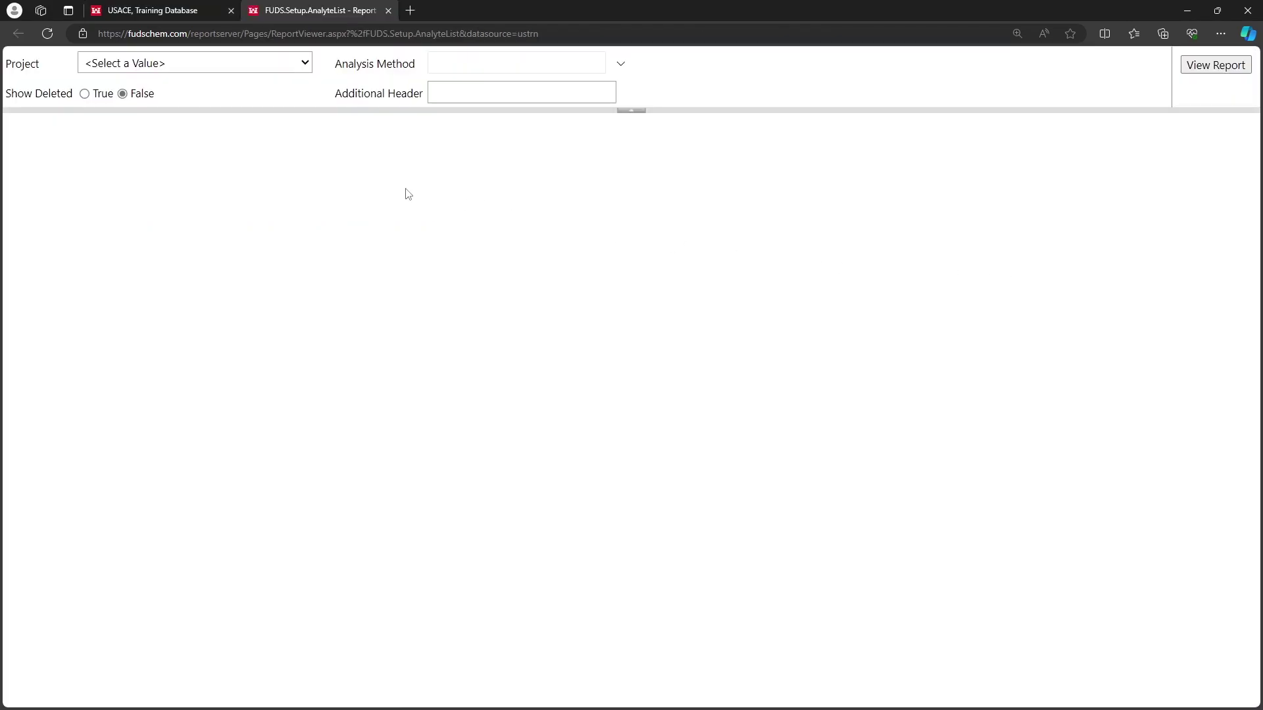
pyautogui.click(229, 65)
pyautogui.click(249, 160)
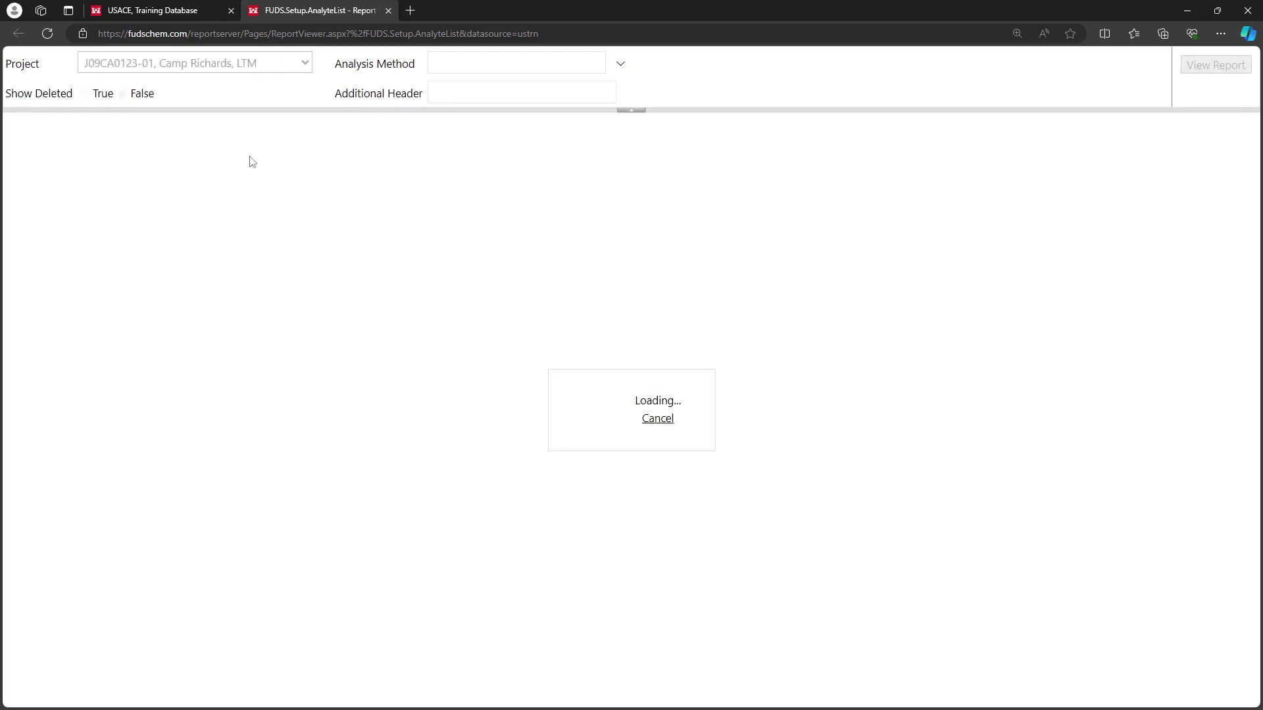
pyautogui.click(629, 68)
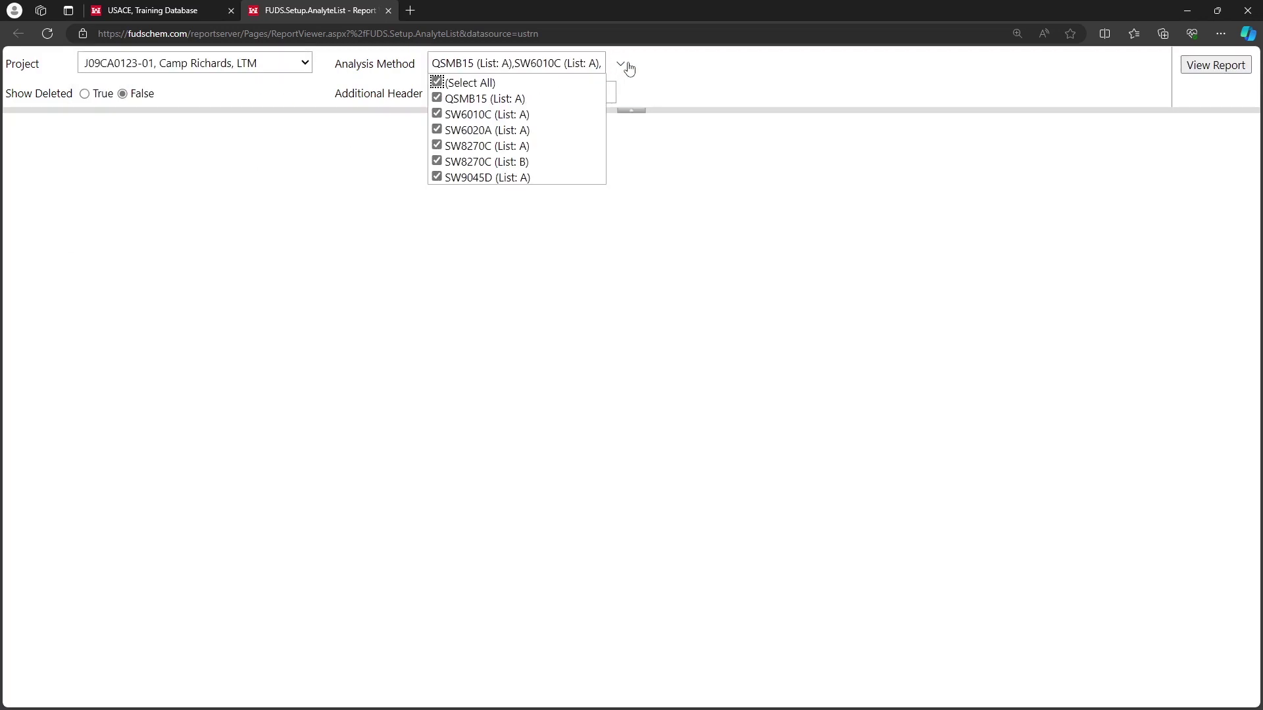
pyautogui.click(730, 76)
pyautogui.click(1216, 70)
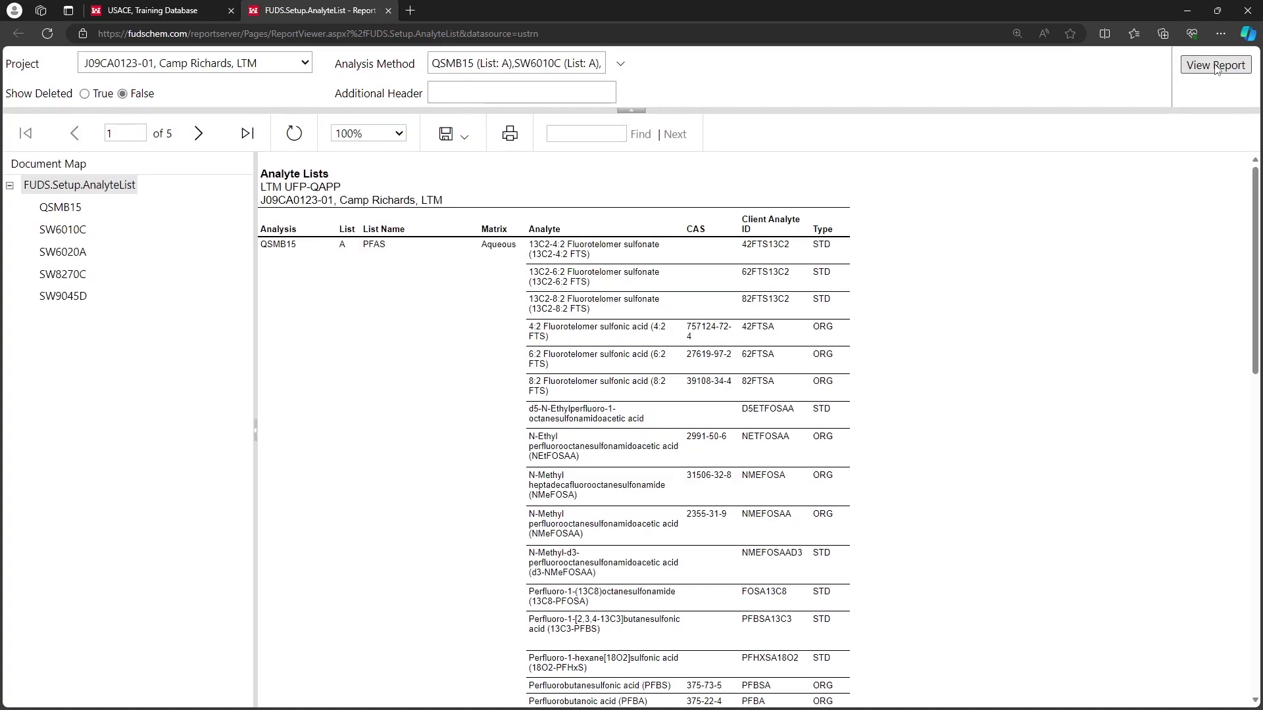
# Step: Zoom the Analyte Lists report to 150% and scroll through it
pyautogui.click(386, 135)
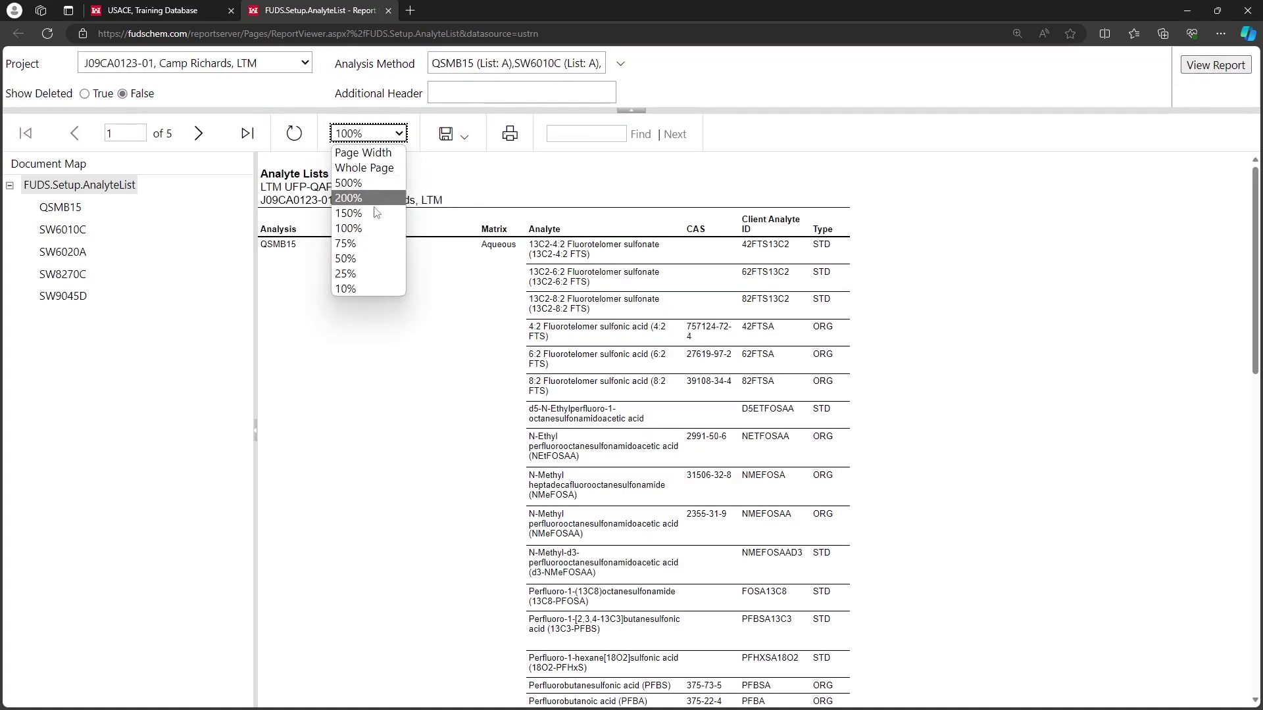
pyautogui.click(376, 213)
pyautogui.scroll(-15, 1116, 260)
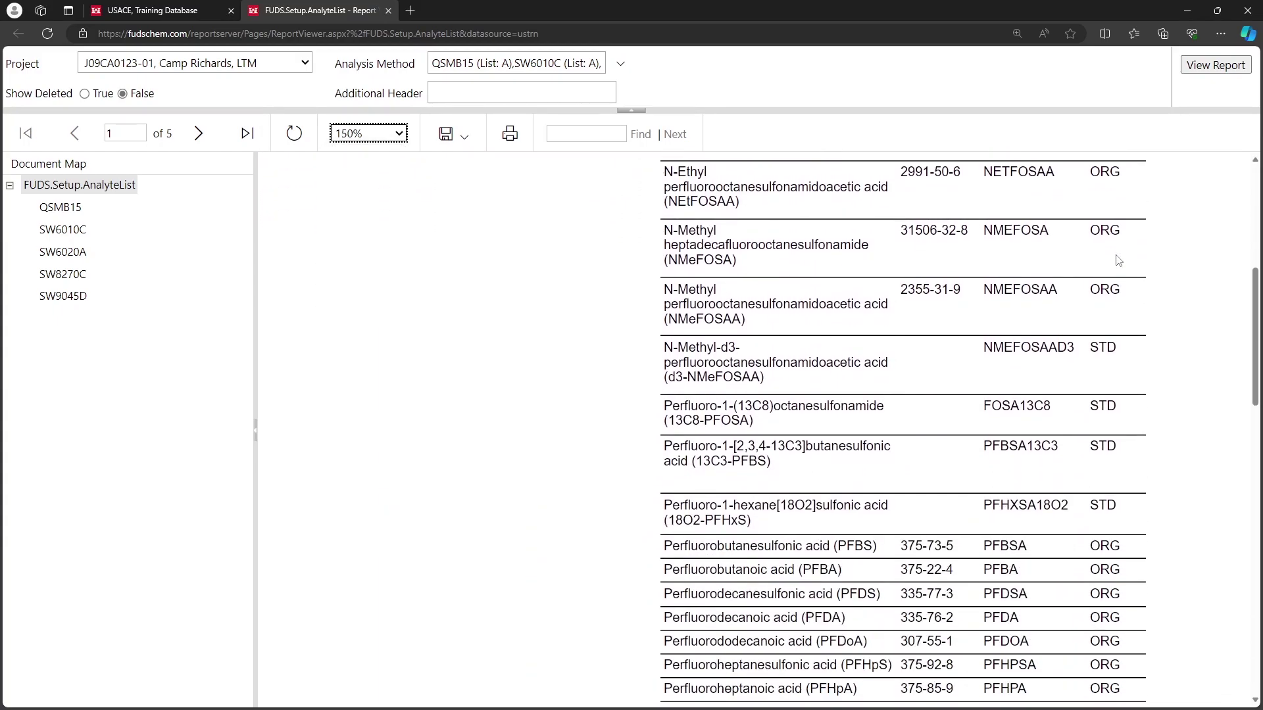
pyautogui.scroll(-4, 1116, 260)
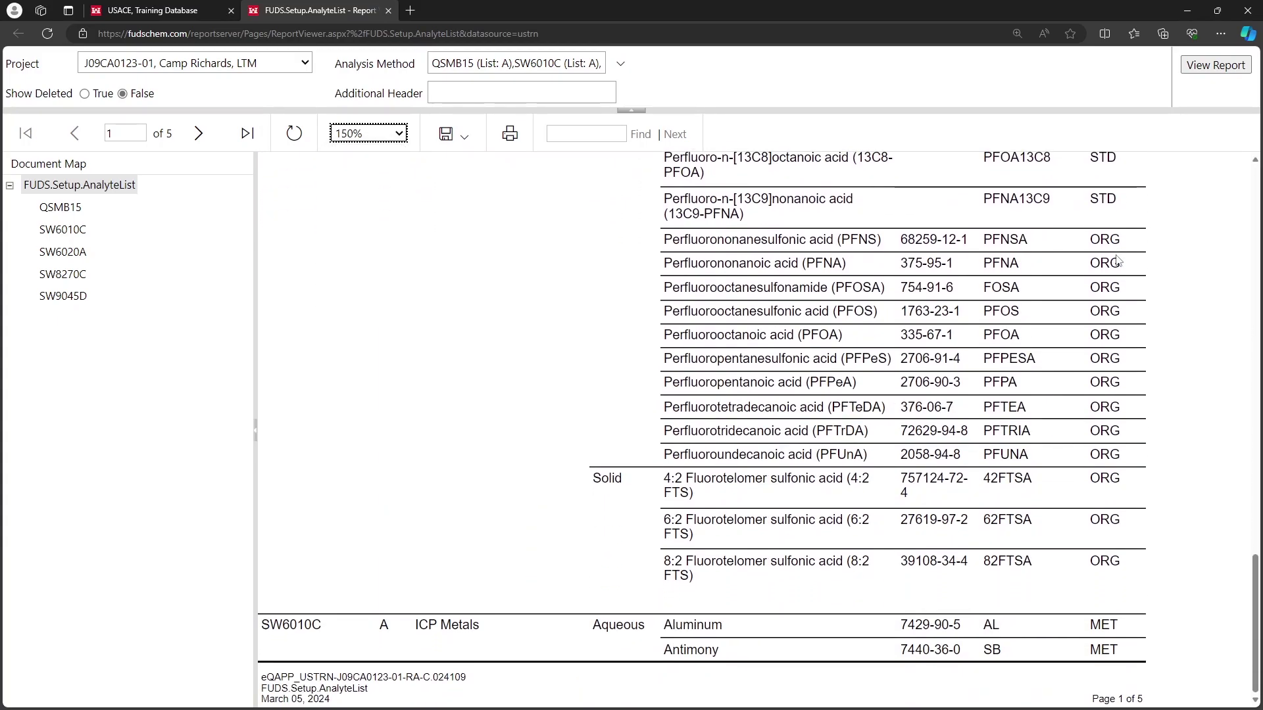
pyautogui.scroll(12, 1116, 260)
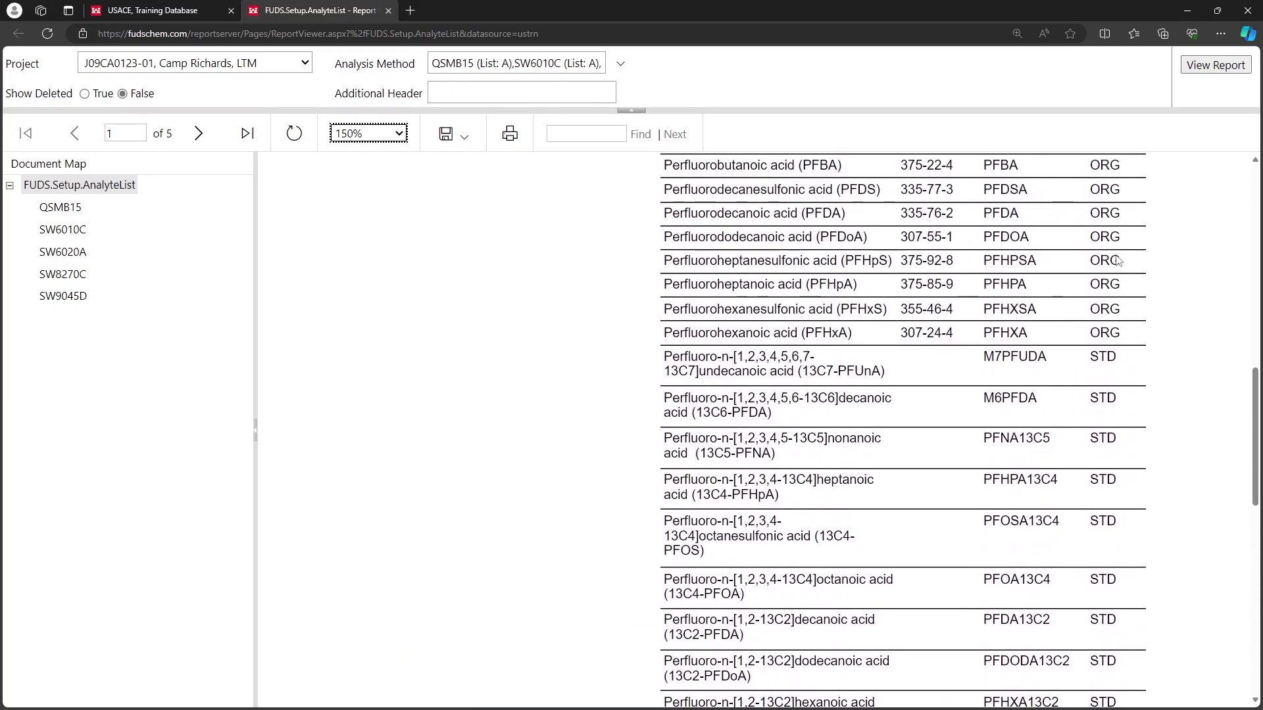
pyautogui.scroll(2, 1116, 254)
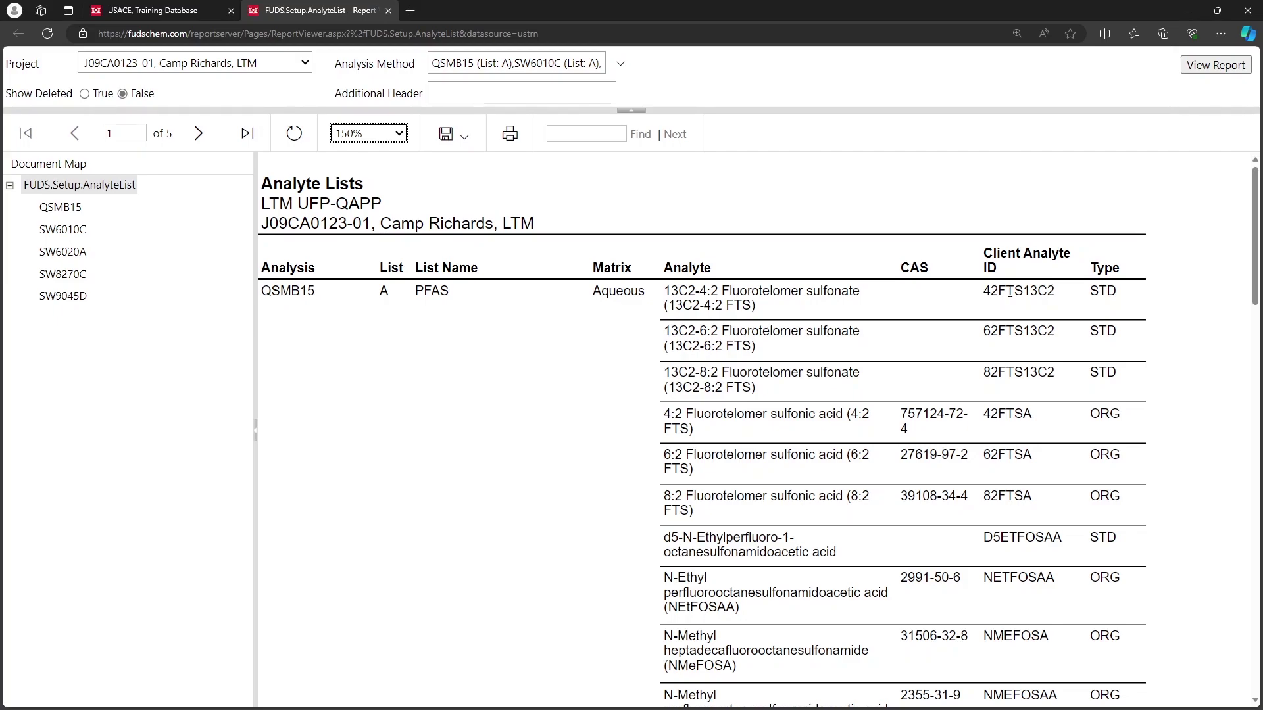
# Step: Regenerate the Analyte Lists report with deleted analytes included and scroll page 1
pyautogui.click(85, 94)
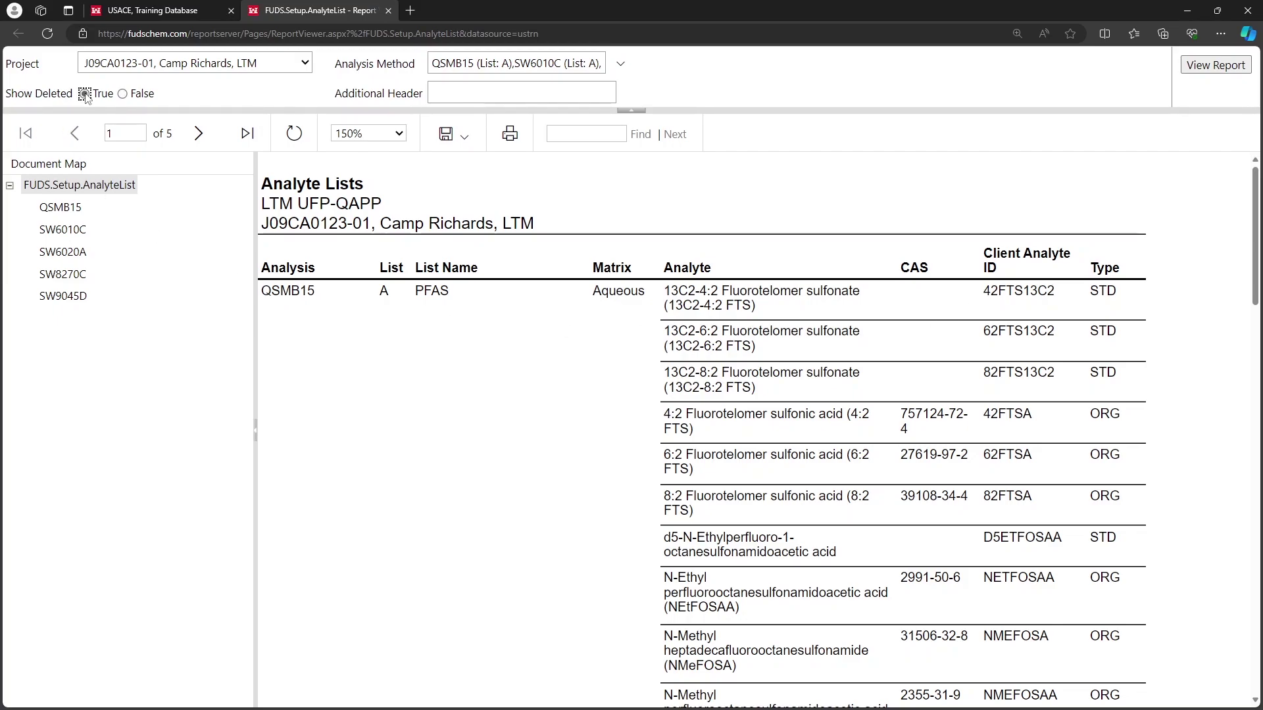
pyautogui.click(1225, 68)
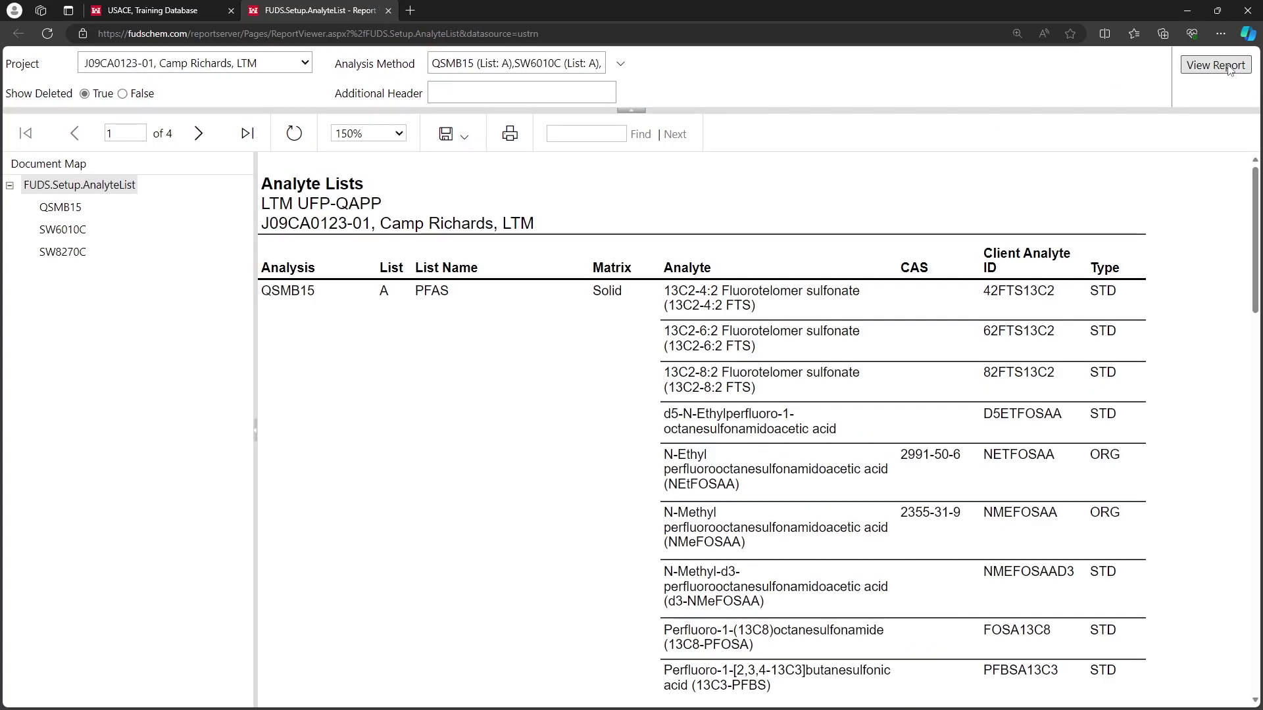
pyautogui.scroll(-15, 1168, 204)
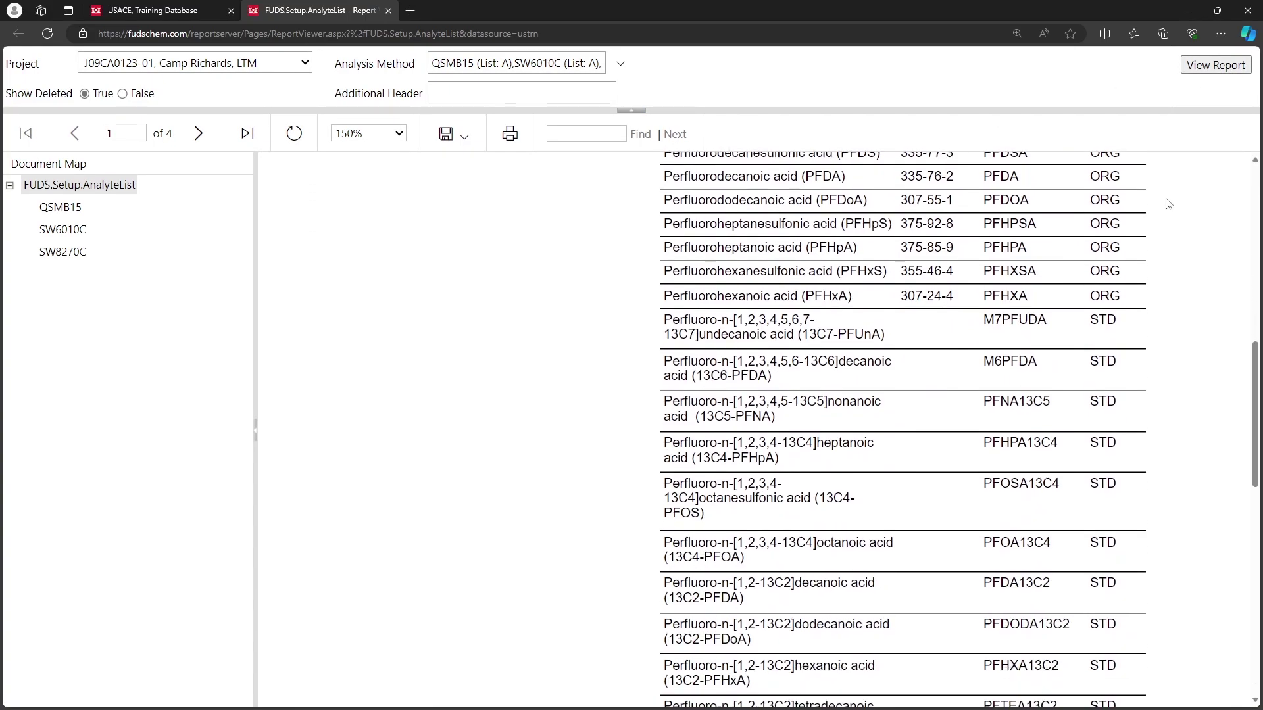
pyautogui.scroll(-3, 1168, 203)
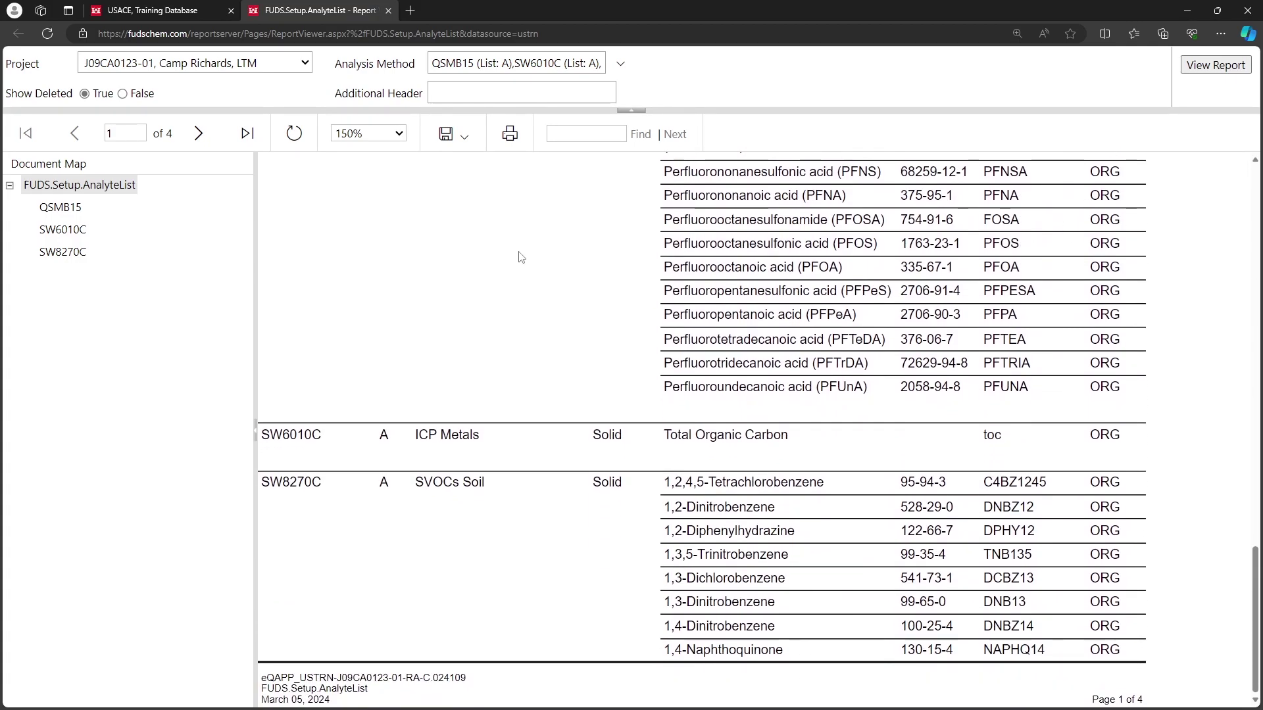
# Step: Review page 2 of the analyte list to the end, then close the report
pyautogui.click(197, 134)
pyautogui.scroll(-15, 878, 265)
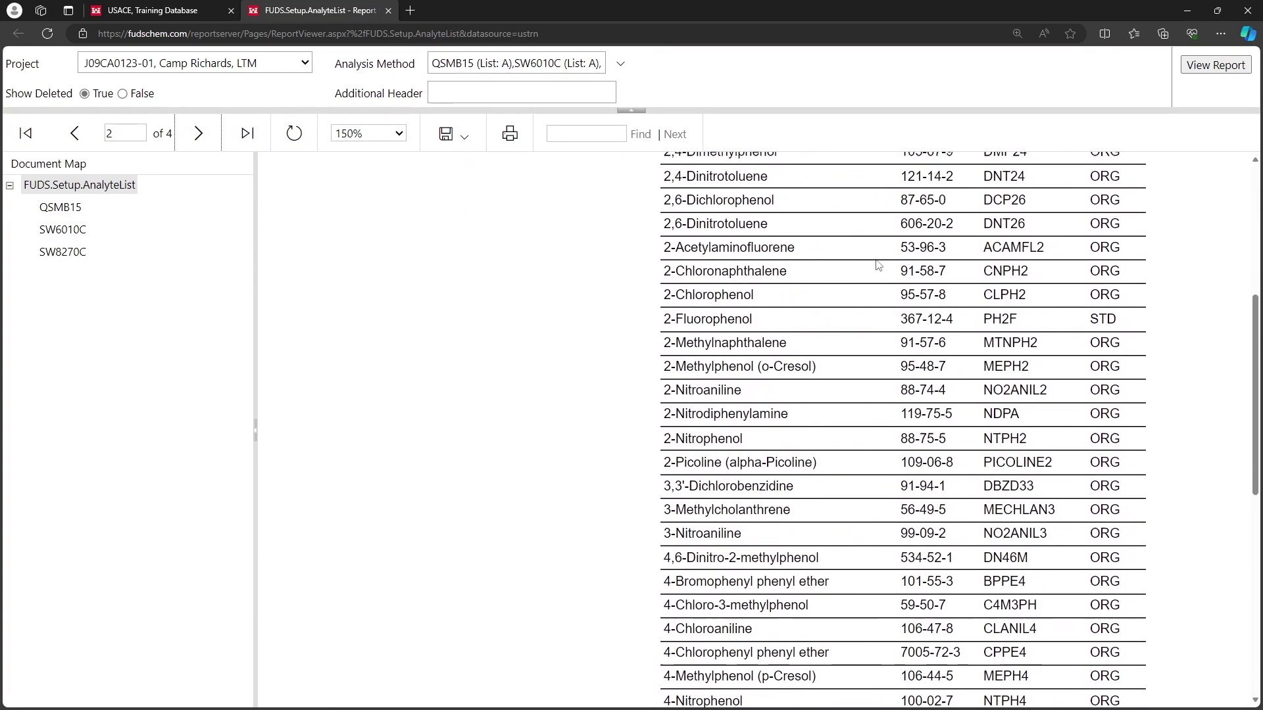
pyautogui.scroll(-3, 878, 265)
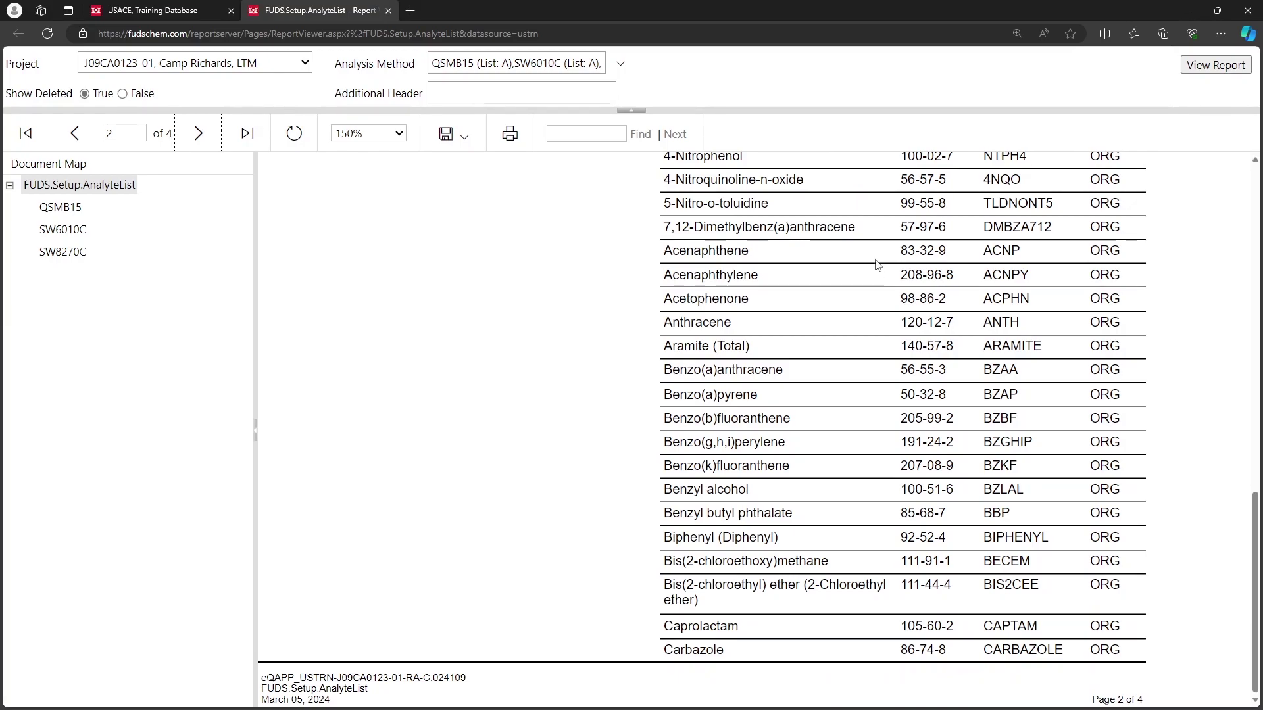
pyautogui.click(389, 11)
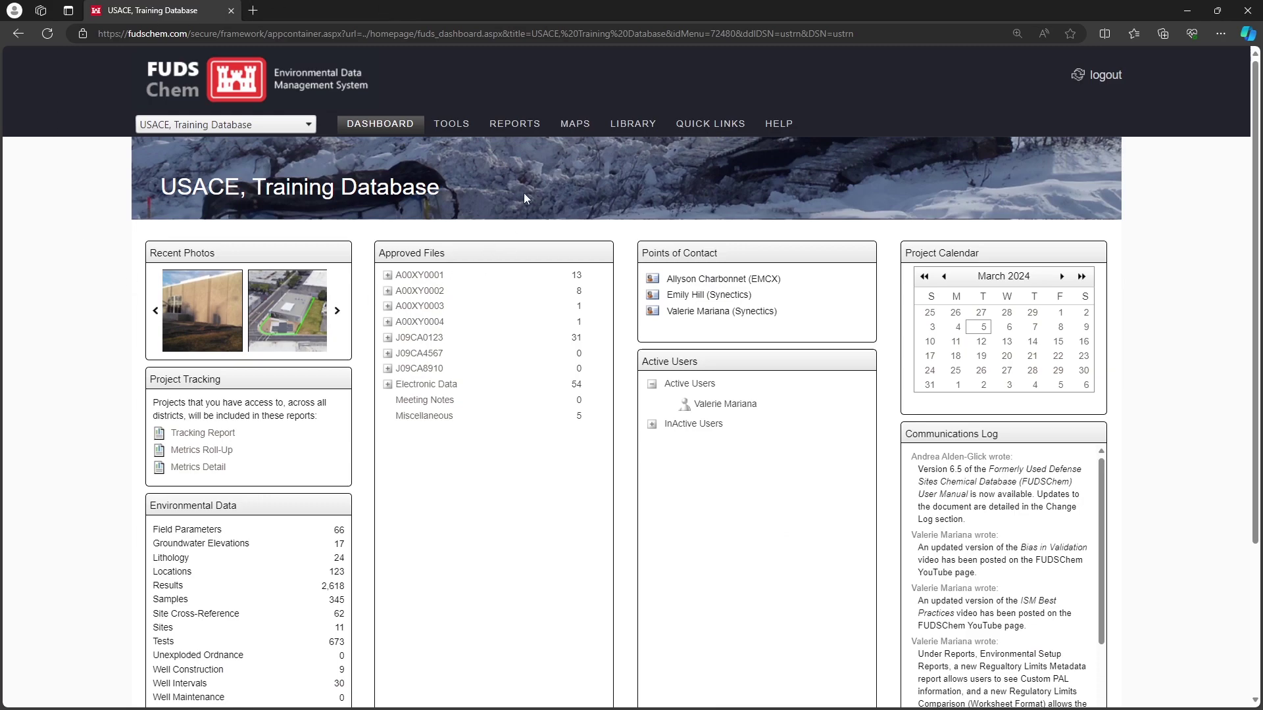
# Step: Generate the EIS/Surrogate Code Associations report for Camp Richards LTM with surrogate codes 0, 1, 2
pyautogui.moveTo(514, 125)
pyautogui.moveTo(542, 171)
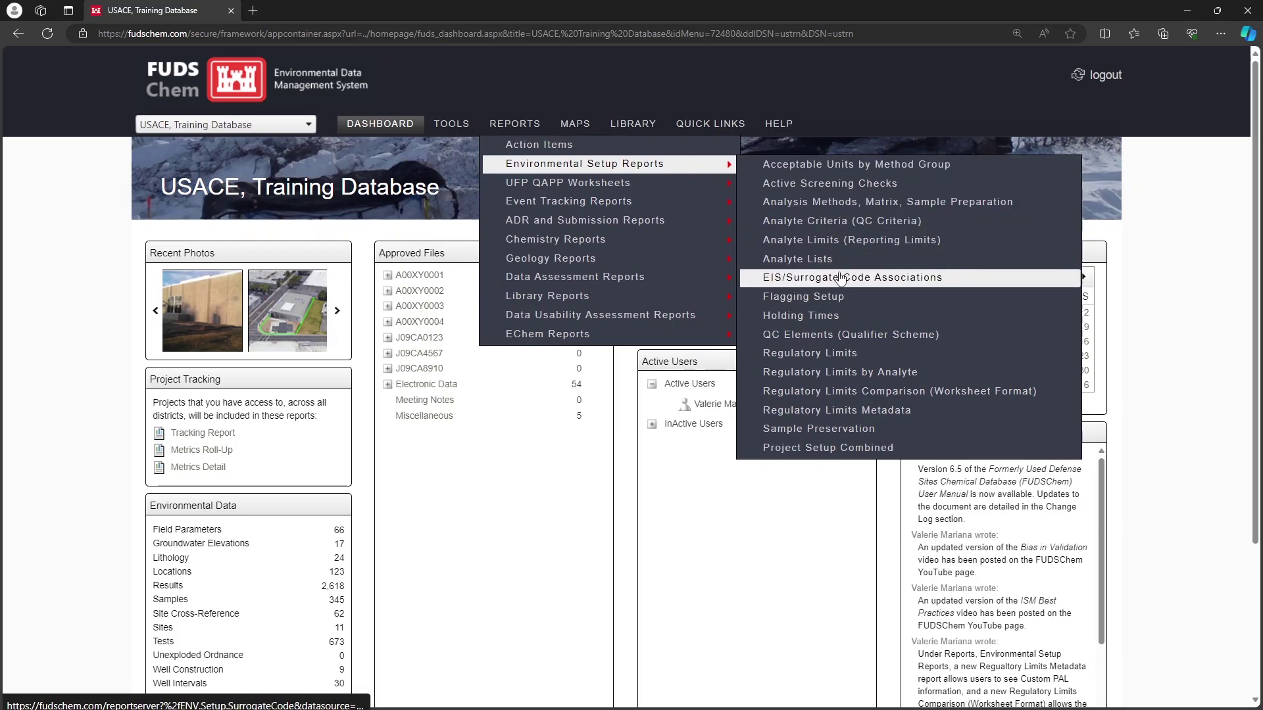
pyautogui.click(995, 283)
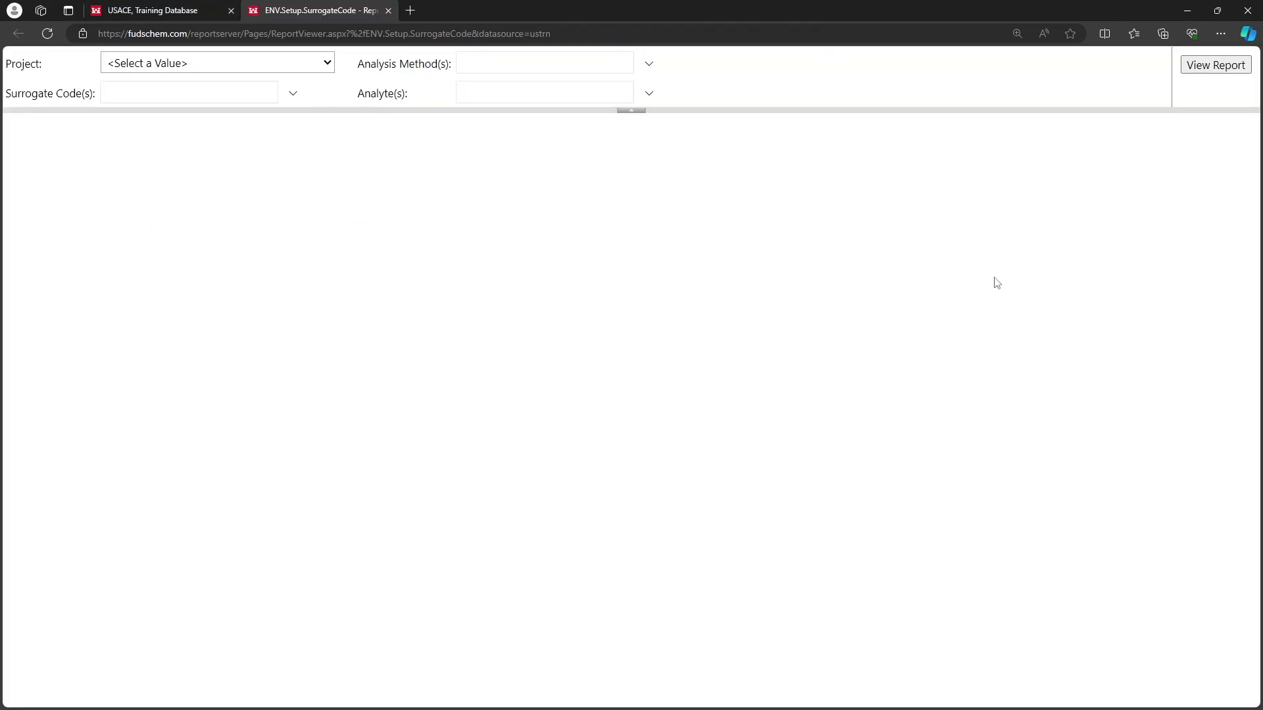
pyautogui.click(277, 64)
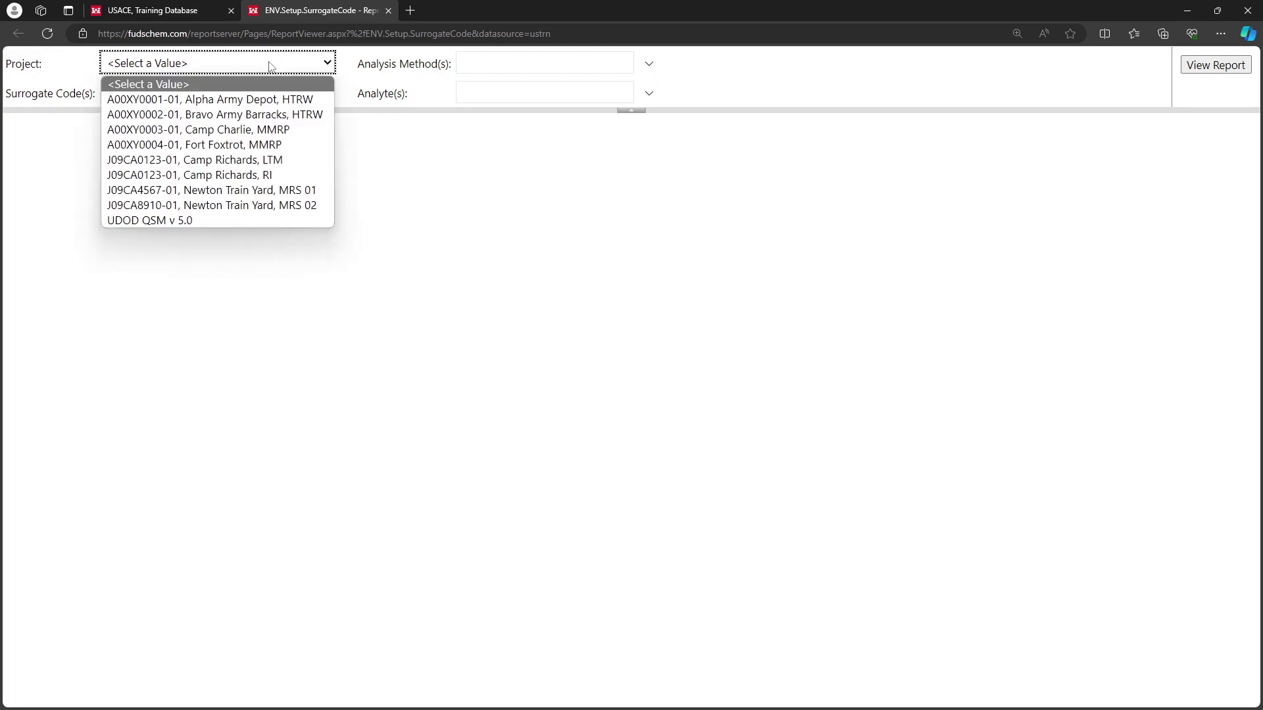
pyautogui.click(285, 160)
pyautogui.click(649, 64)
pyautogui.click(345, 94)
pyautogui.click(294, 94)
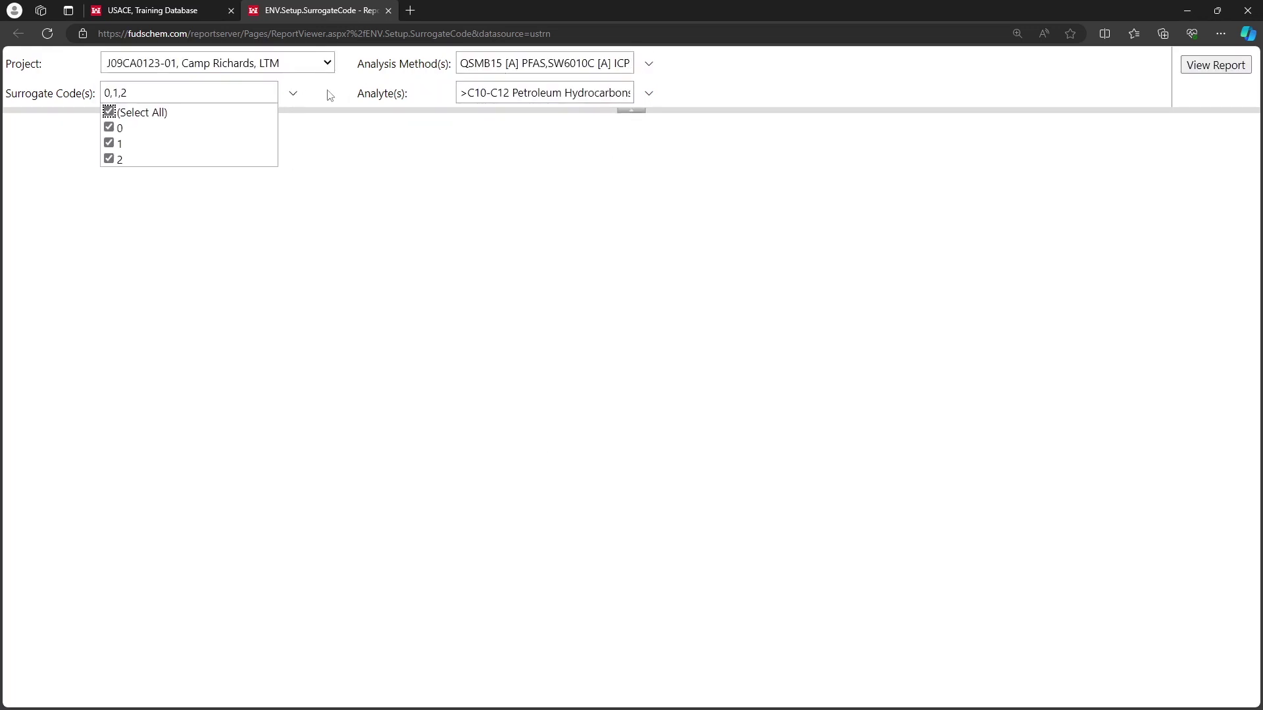
pyautogui.click(354, 94)
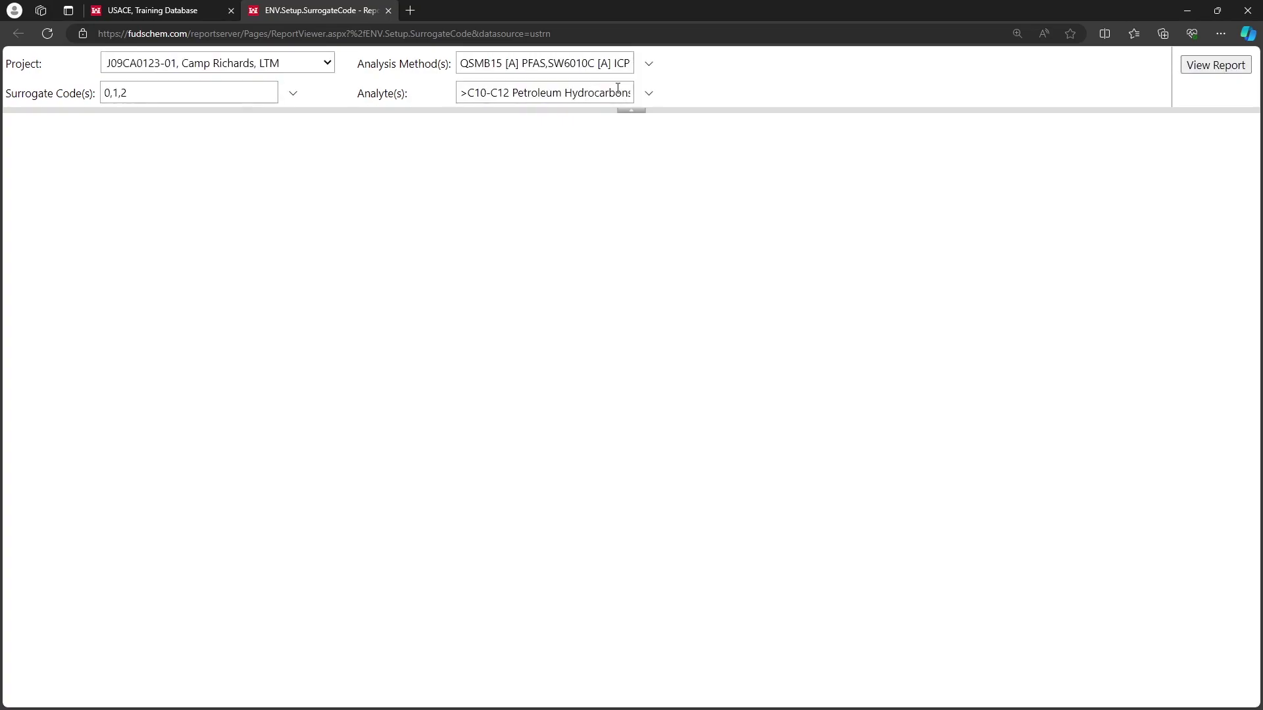
pyautogui.click(1236, 69)
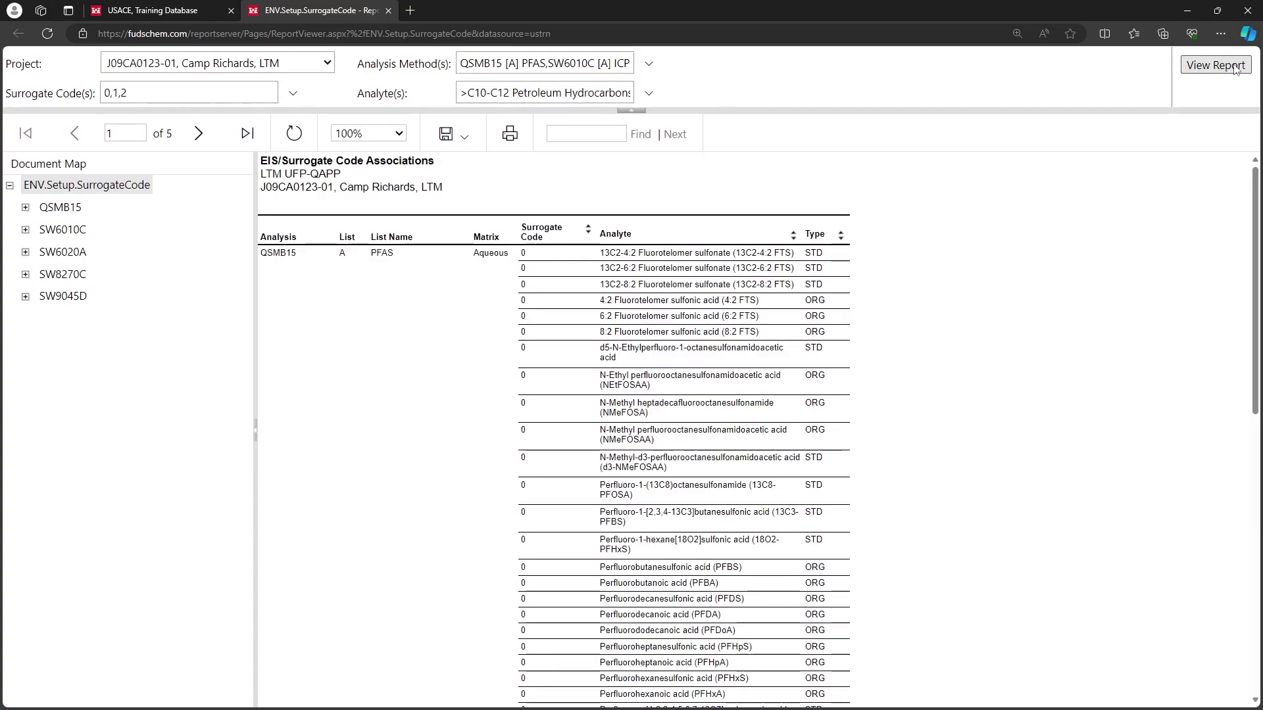
# Step: Set the surrogate code report to 150% zoom and scroll page 1
pyautogui.click(368, 134)
pyautogui.click(369, 216)
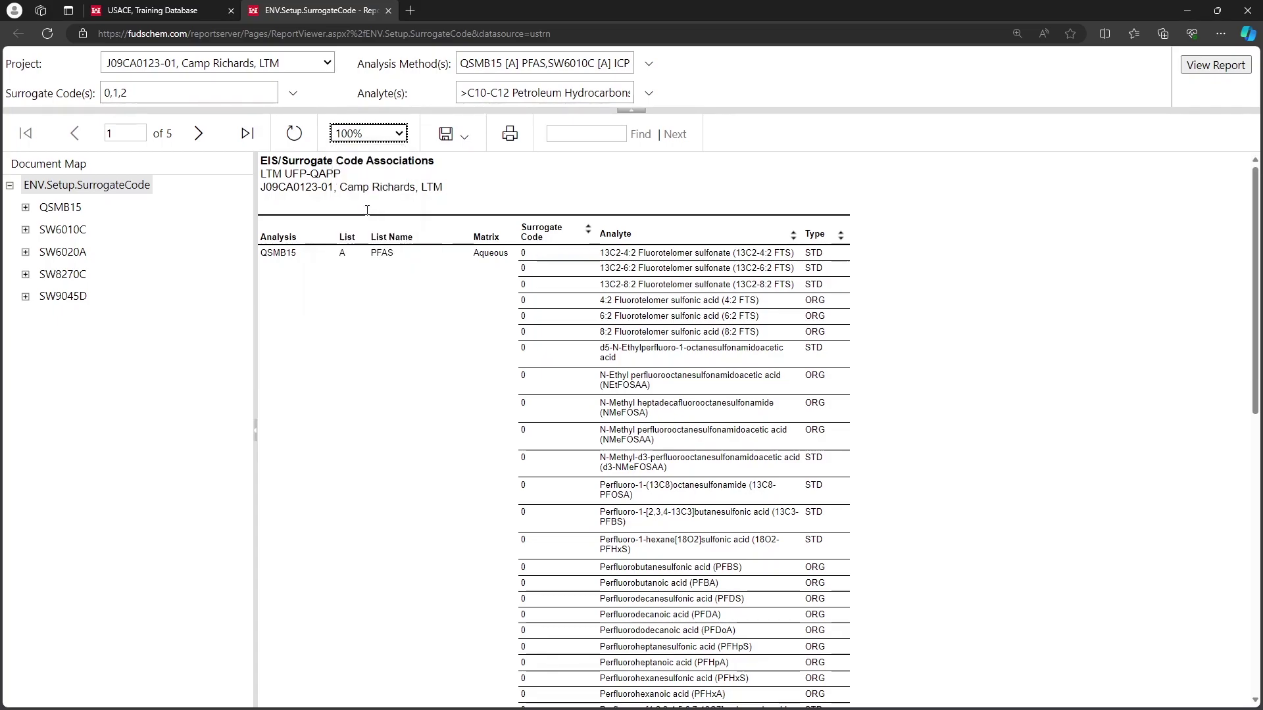
pyautogui.scroll(-2, 1026, 250)
pyautogui.press('Up')
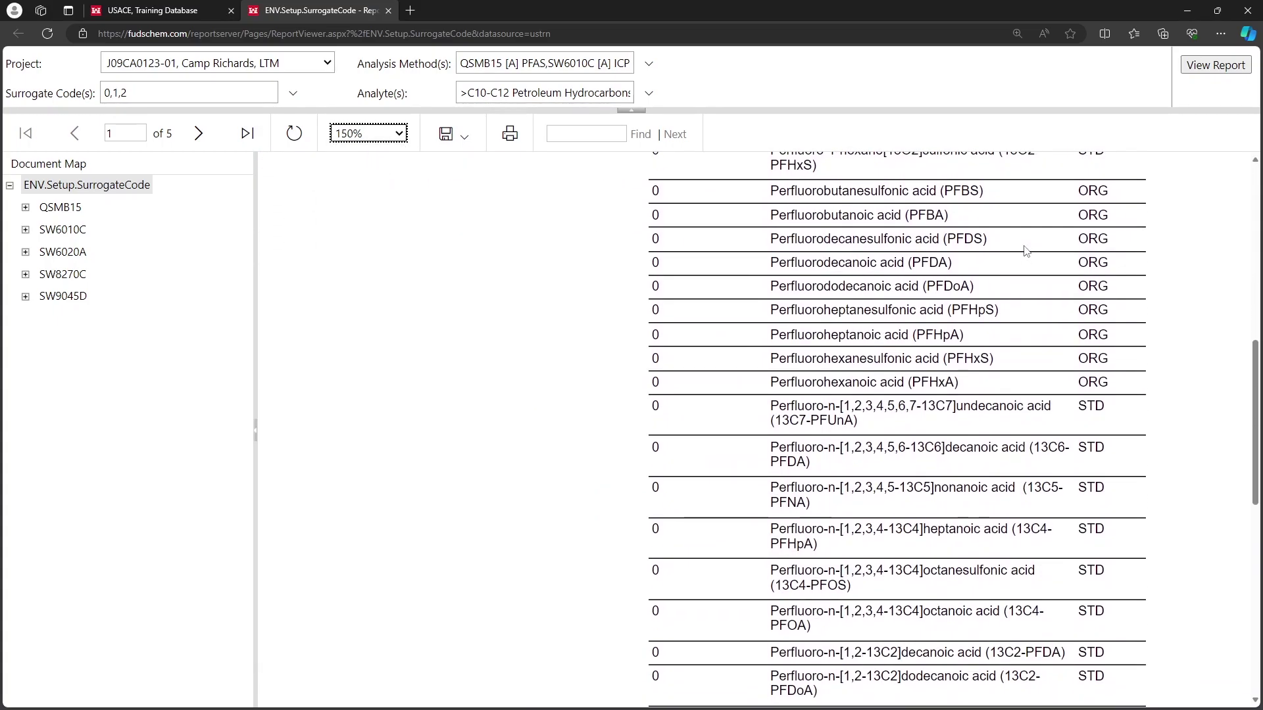
pyautogui.scroll(-10, 1024, 250)
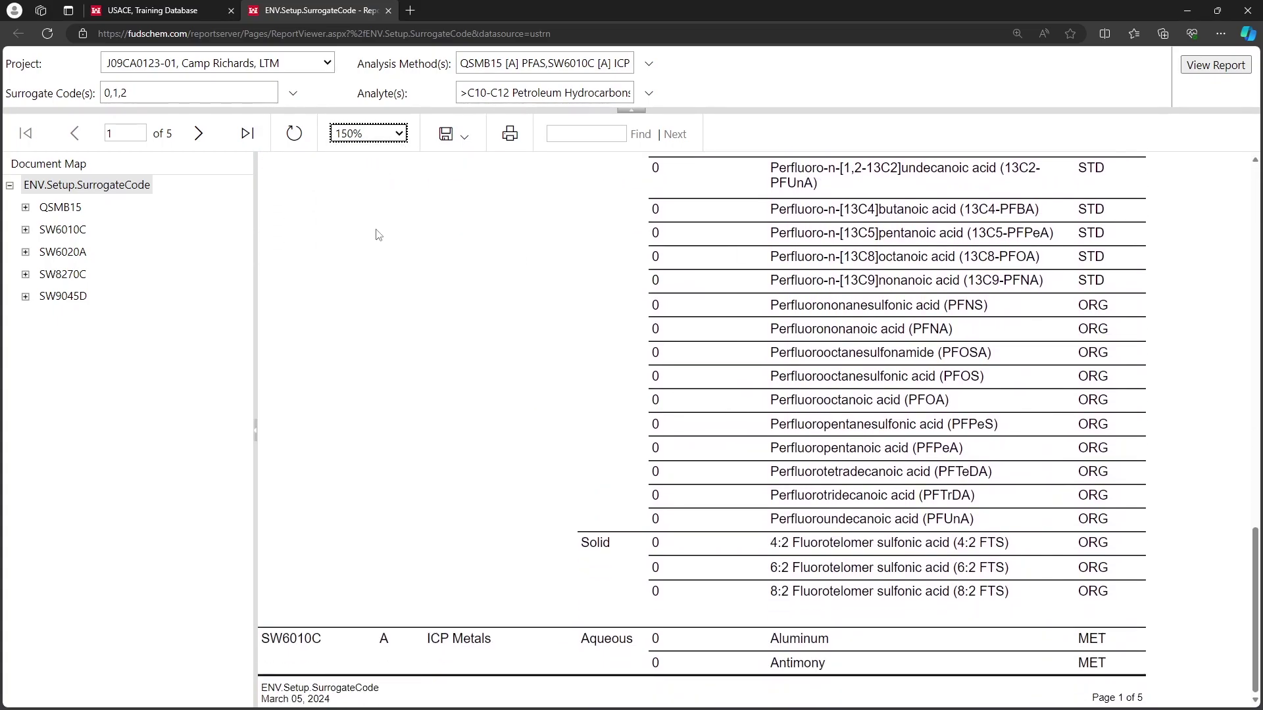
# Step: Review pages 2 and 3 of the report, then close it
pyautogui.click(196, 134)
pyautogui.scroll(-3, 768, 261)
pyautogui.scroll(-6, 769, 261)
pyautogui.click(198, 133)
pyautogui.scroll(-5, 747, 258)
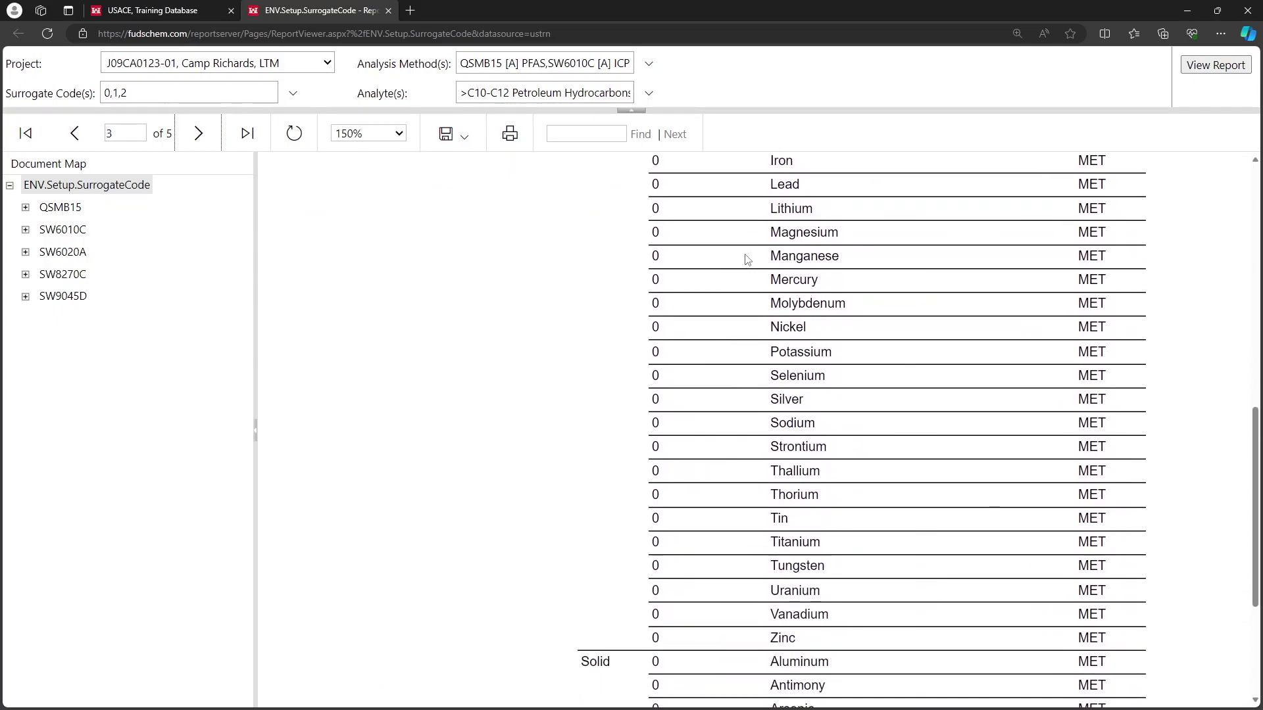
pyautogui.scroll(-3, 747, 258)
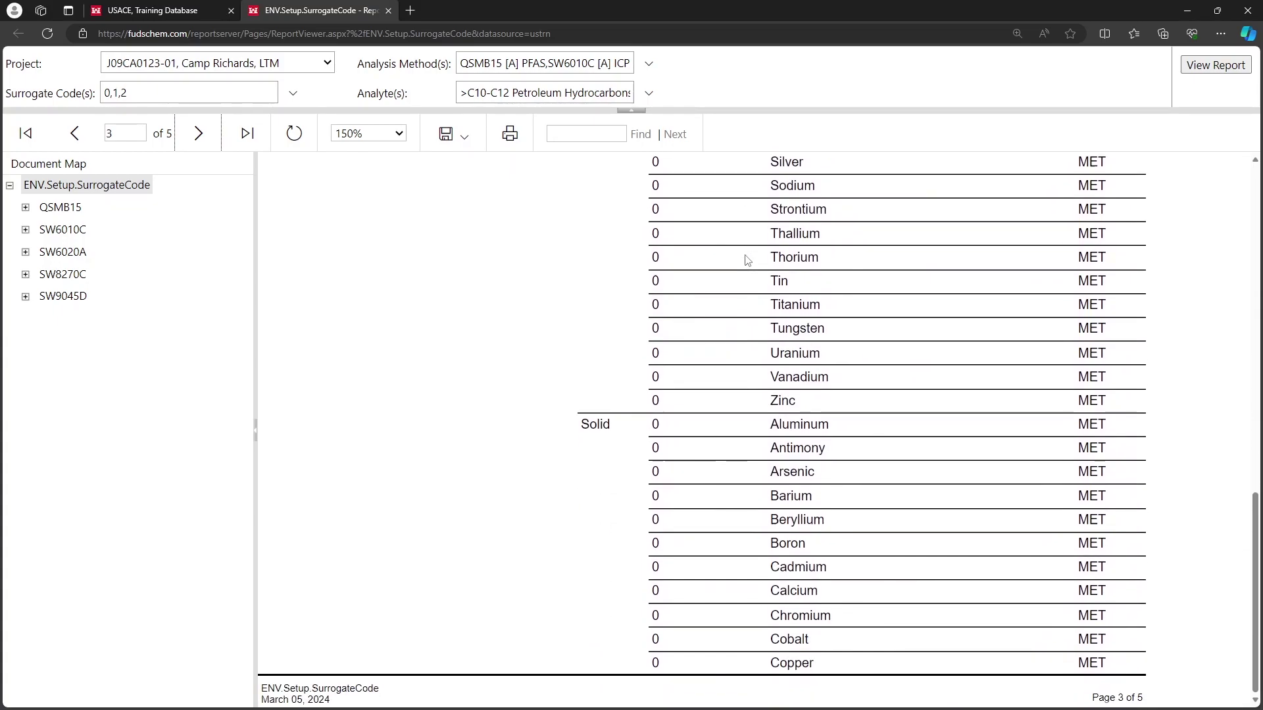
pyautogui.click(387, 10)
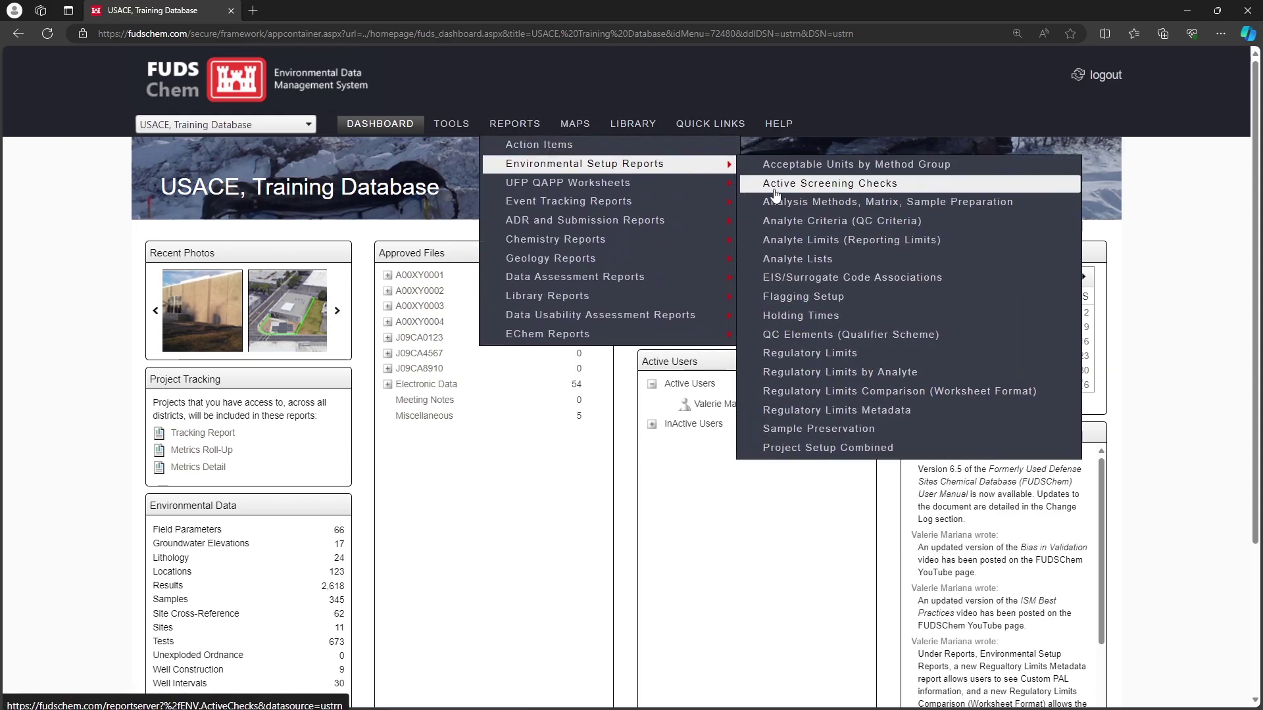
# Step: Generate the Holding Times report for J09CA0123-01, Camp Richards, LTM
pyautogui.click(919, 315)
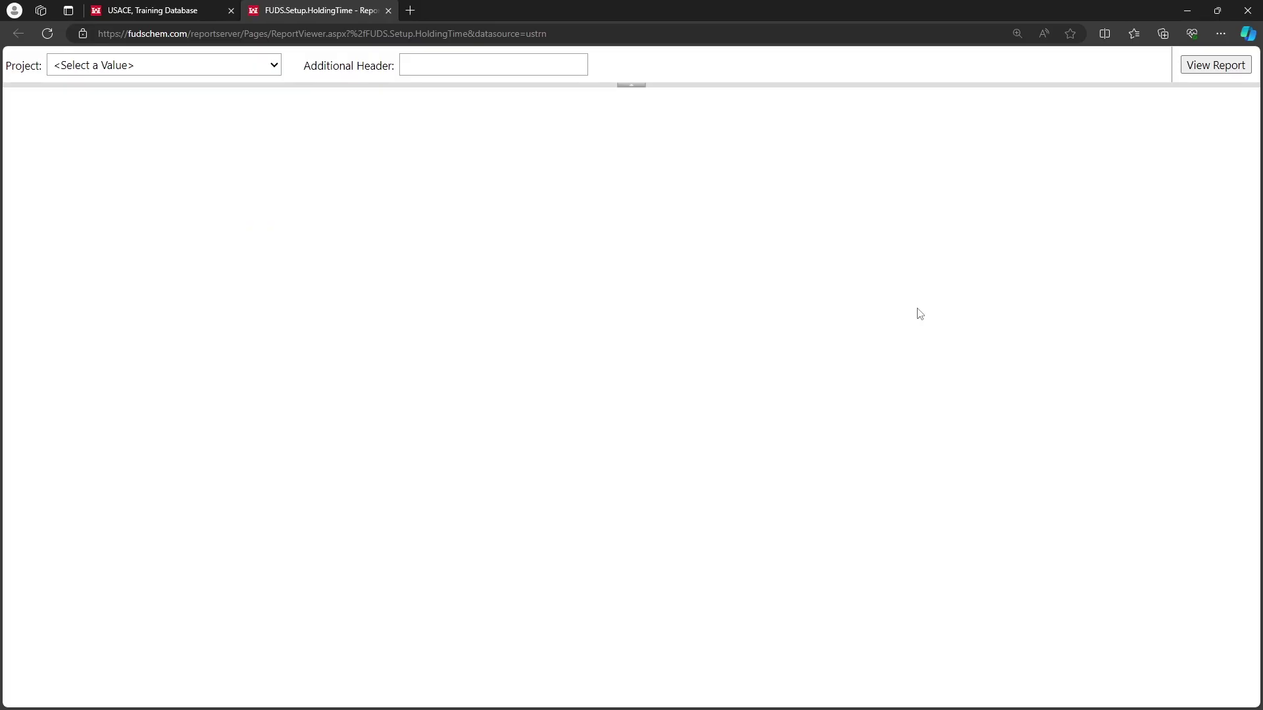
pyautogui.click(259, 69)
pyautogui.click(256, 160)
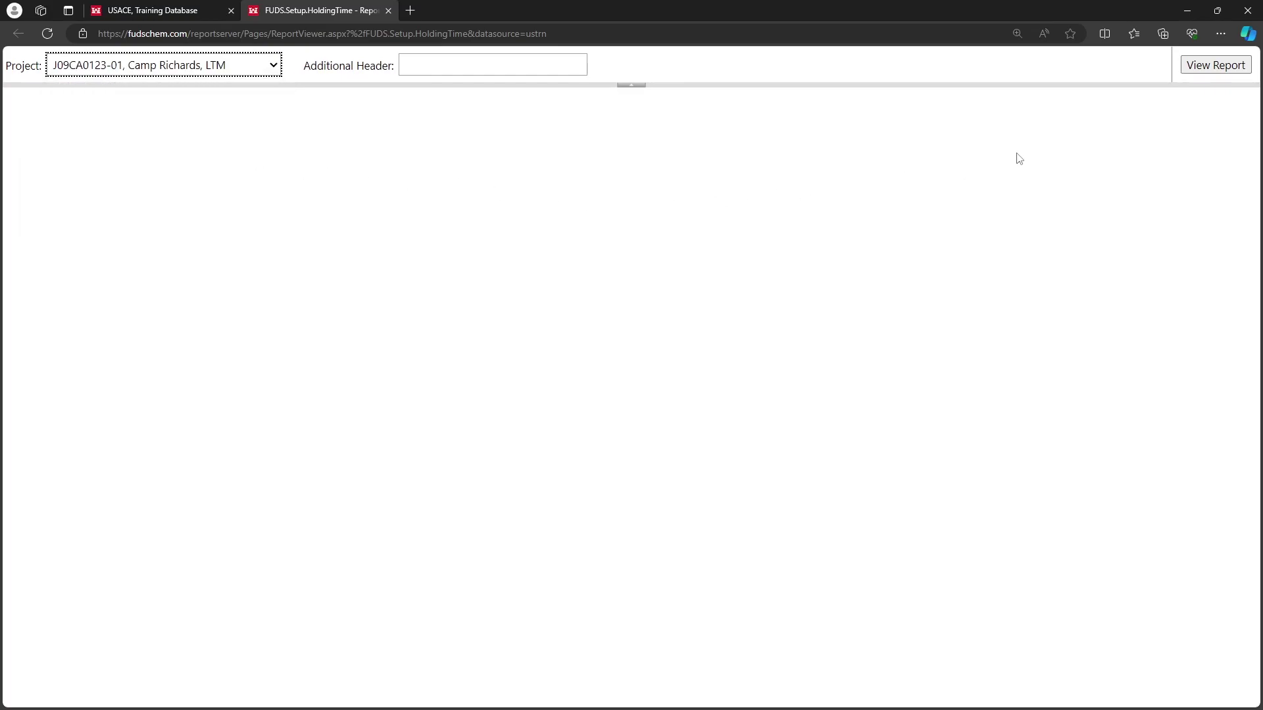
pyautogui.click(1193, 67)
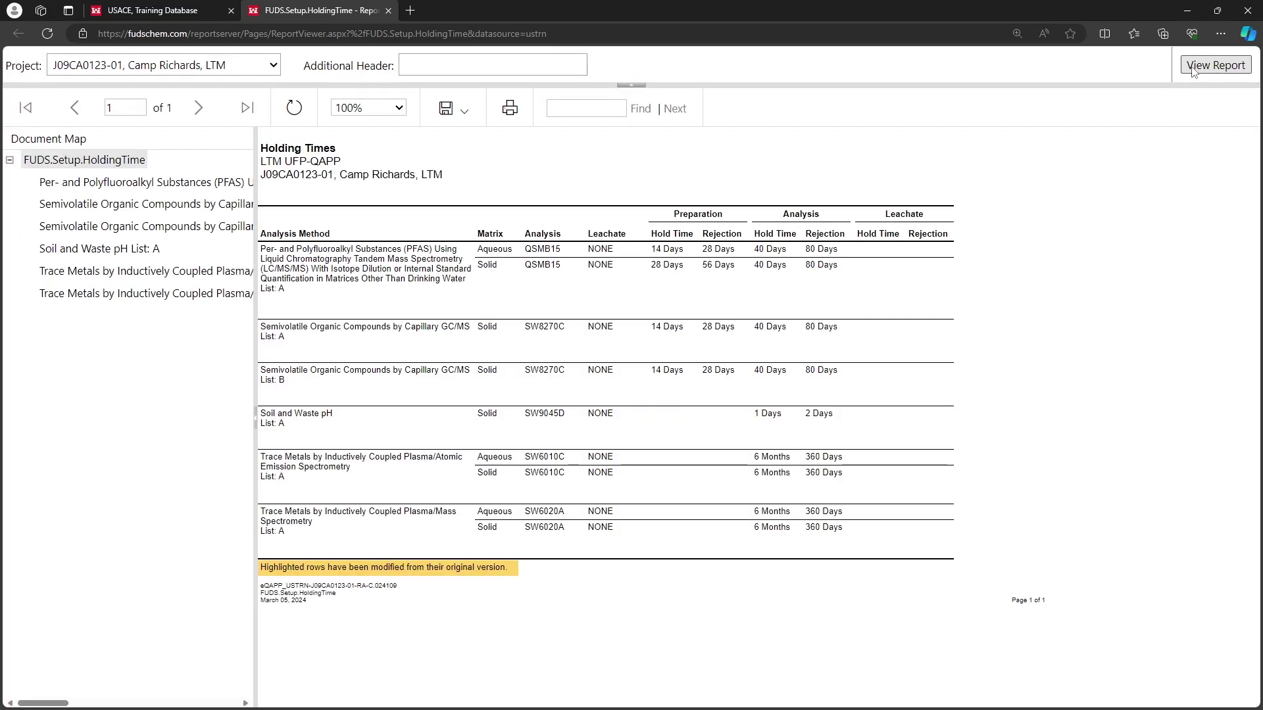
# Step: Set the Holding Times report to 150% zoom and review its single page
pyautogui.click(343, 109)
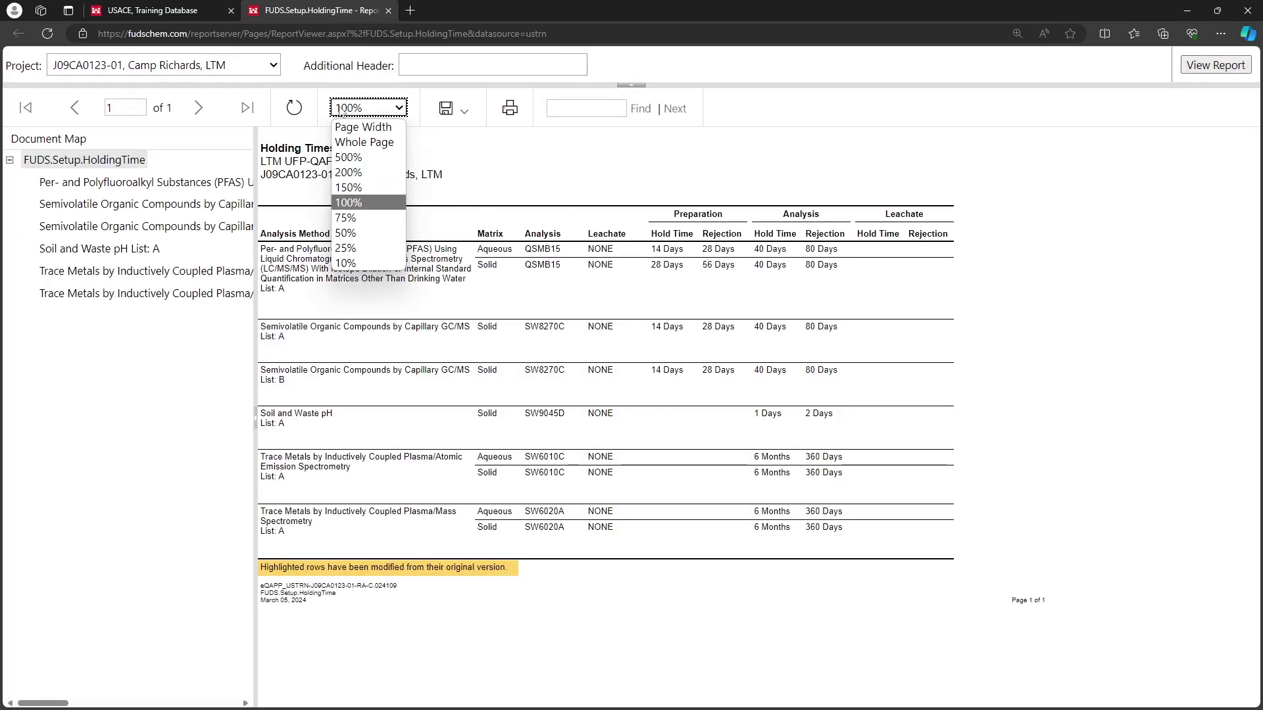
pyautogui.click(349, 187)
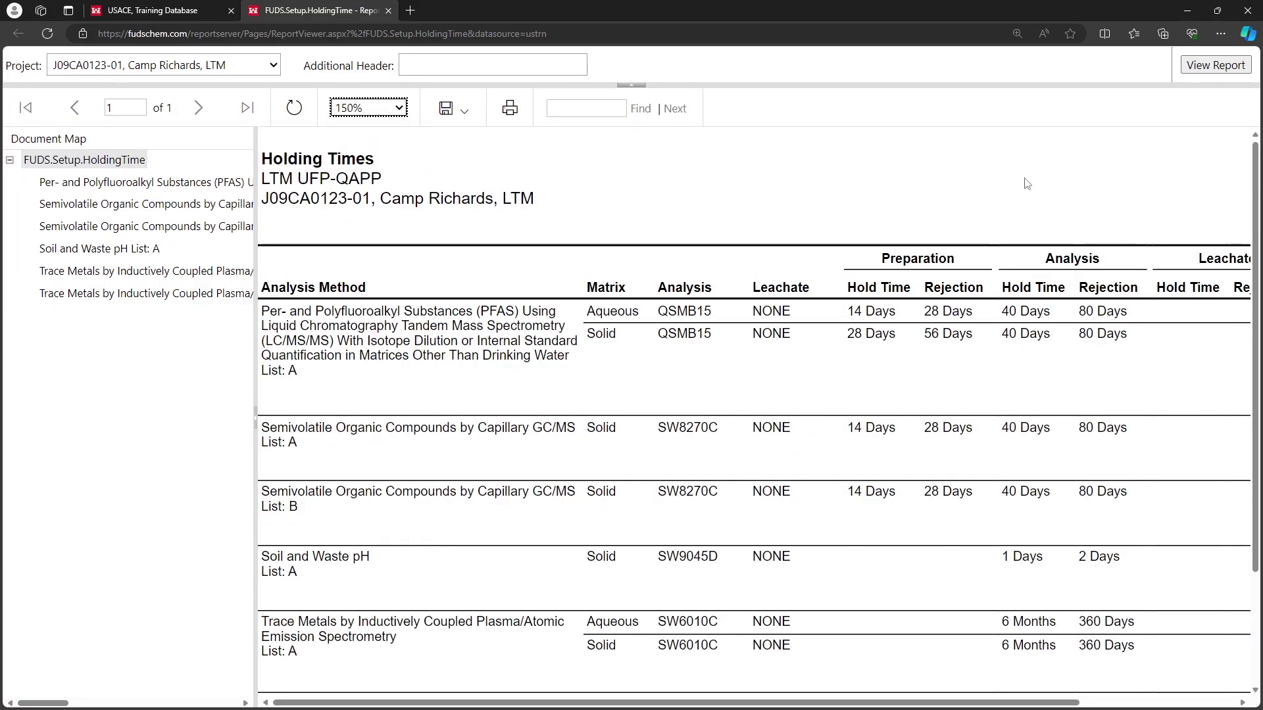
pyautogui.scroll(-1, 1027, 184)
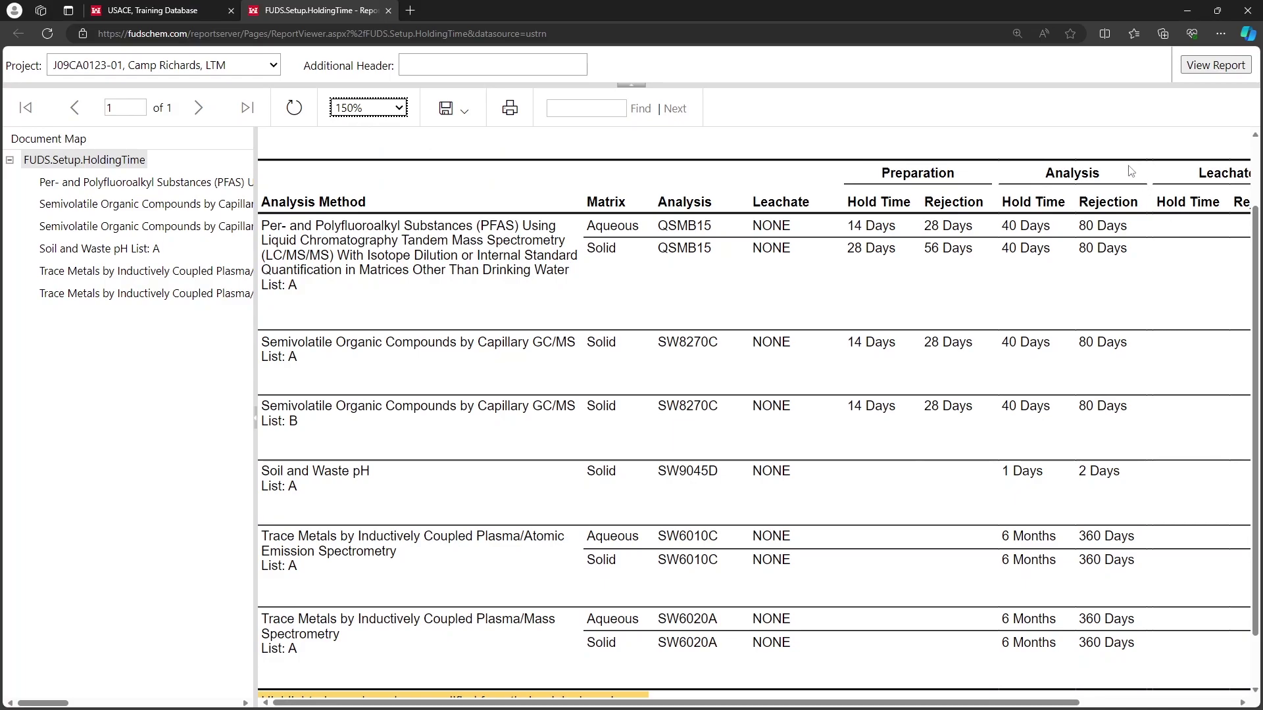
pyautogui.press('Down')
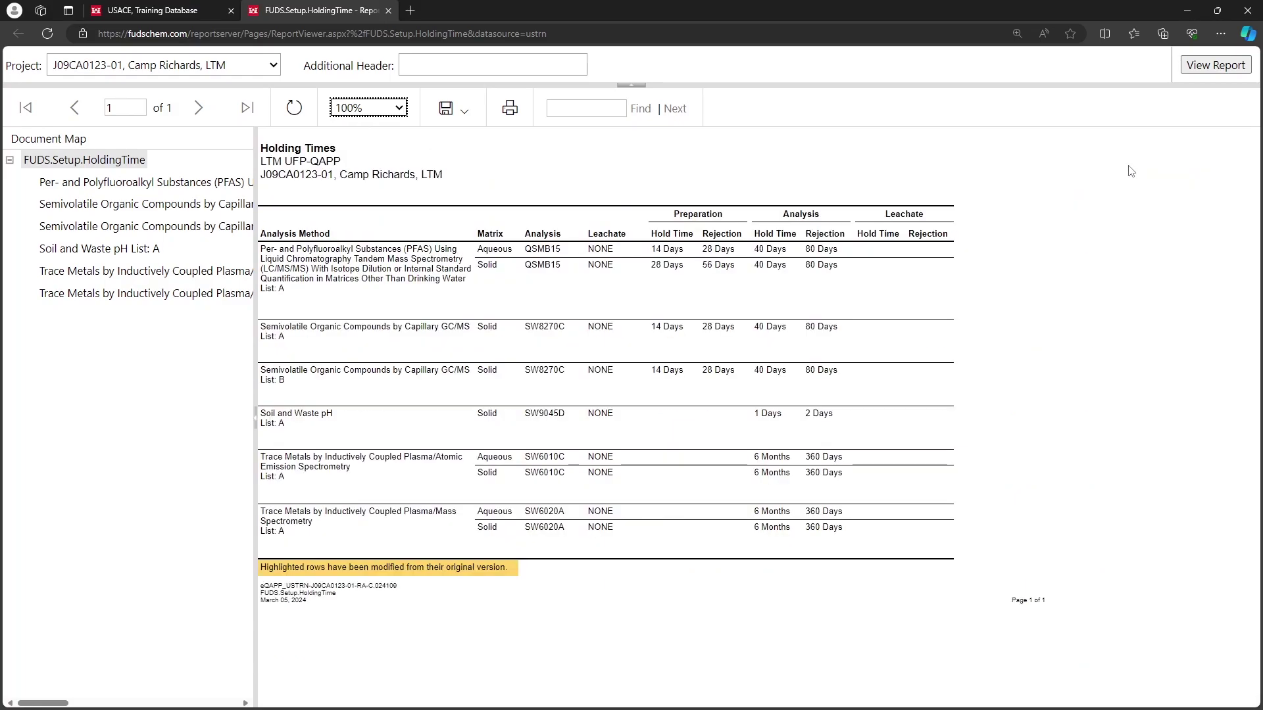
pyautogui.press('Up')
pyautogui.click(1131, 171)
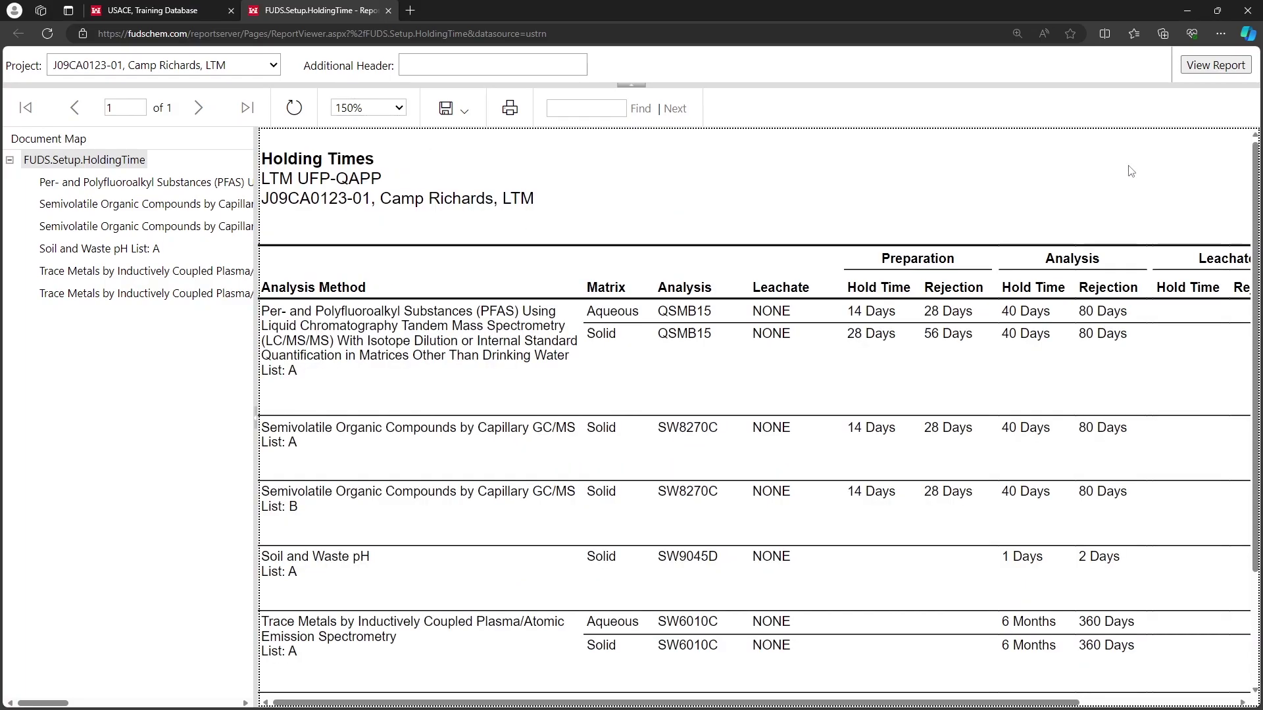